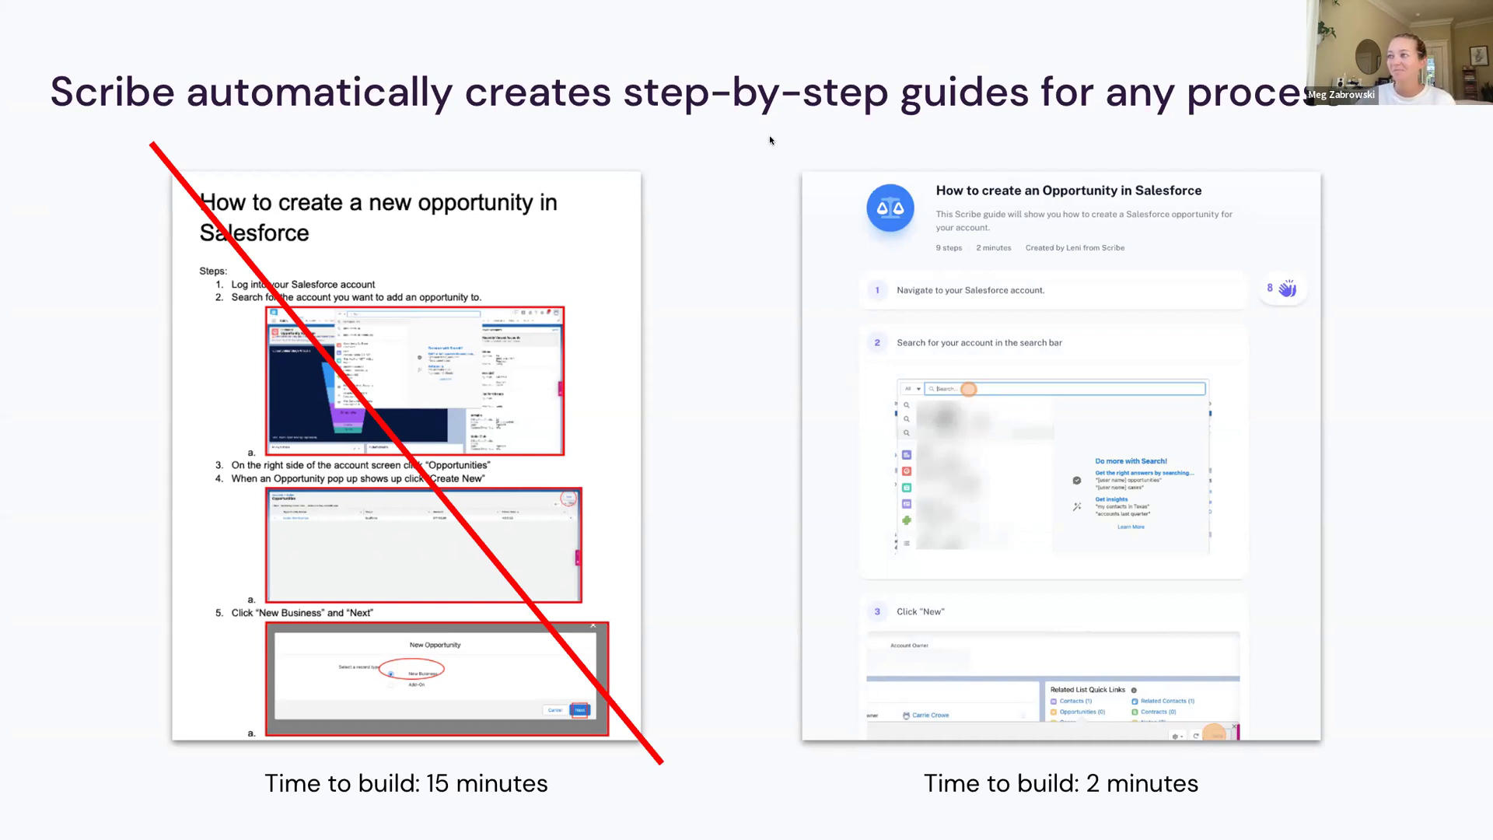
Advance from the comparison slide to the Use cases slide
key("Right")
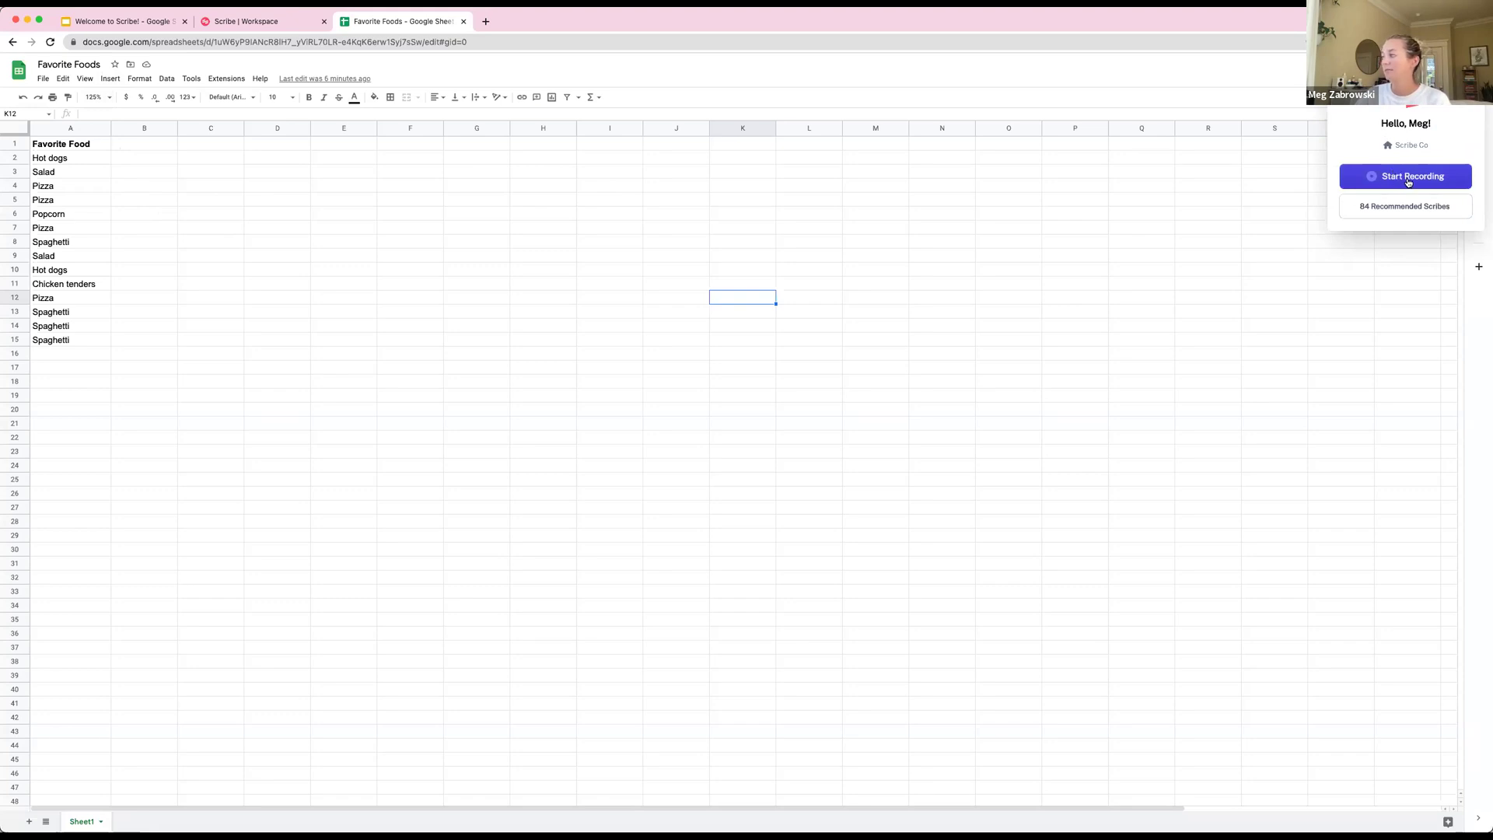
Start a Scribe recording of the spreadsheet workflow
left_click(1408, 178)
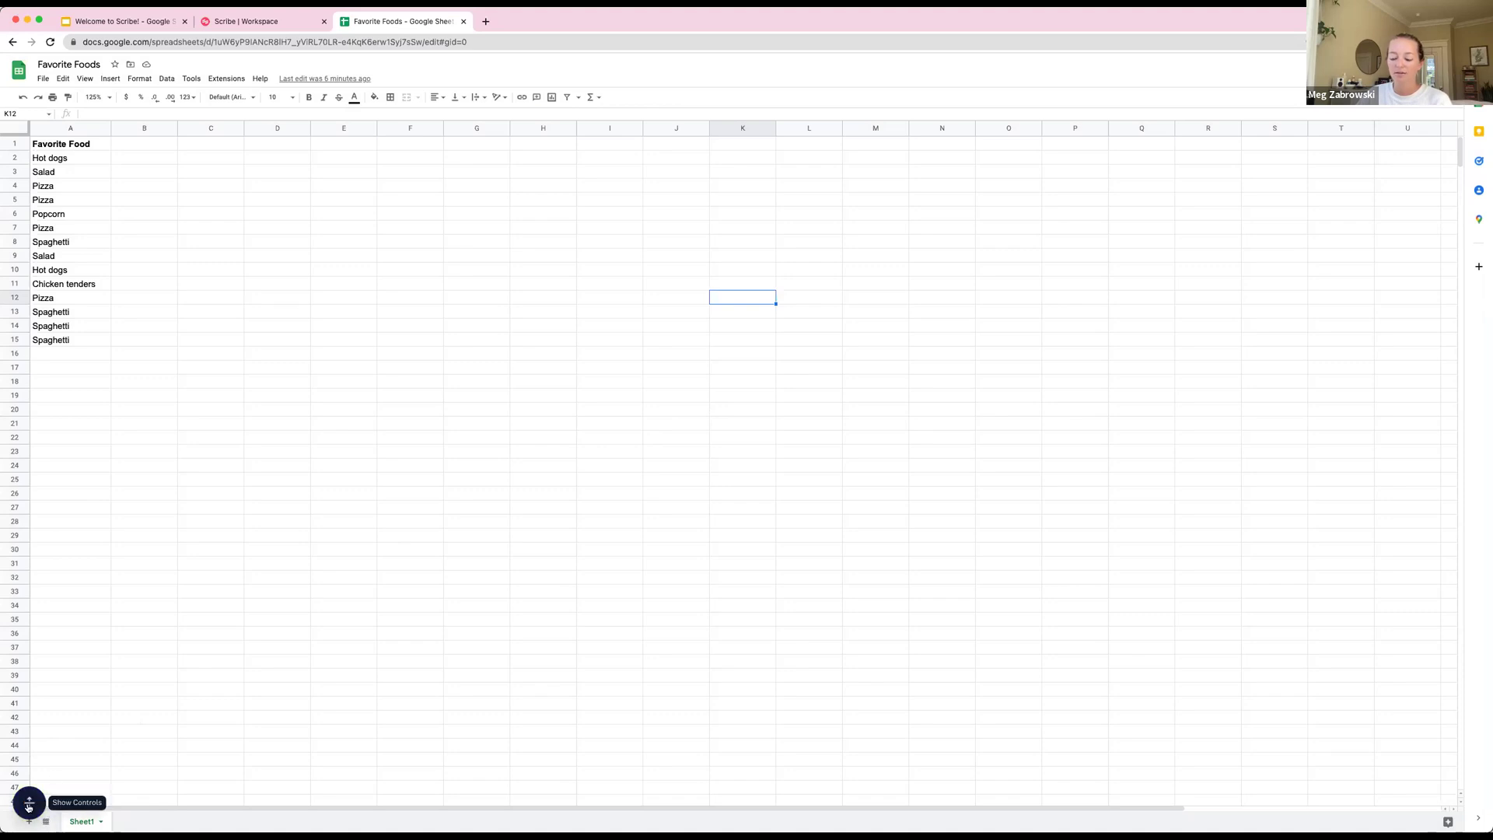
left_click(29, 806)
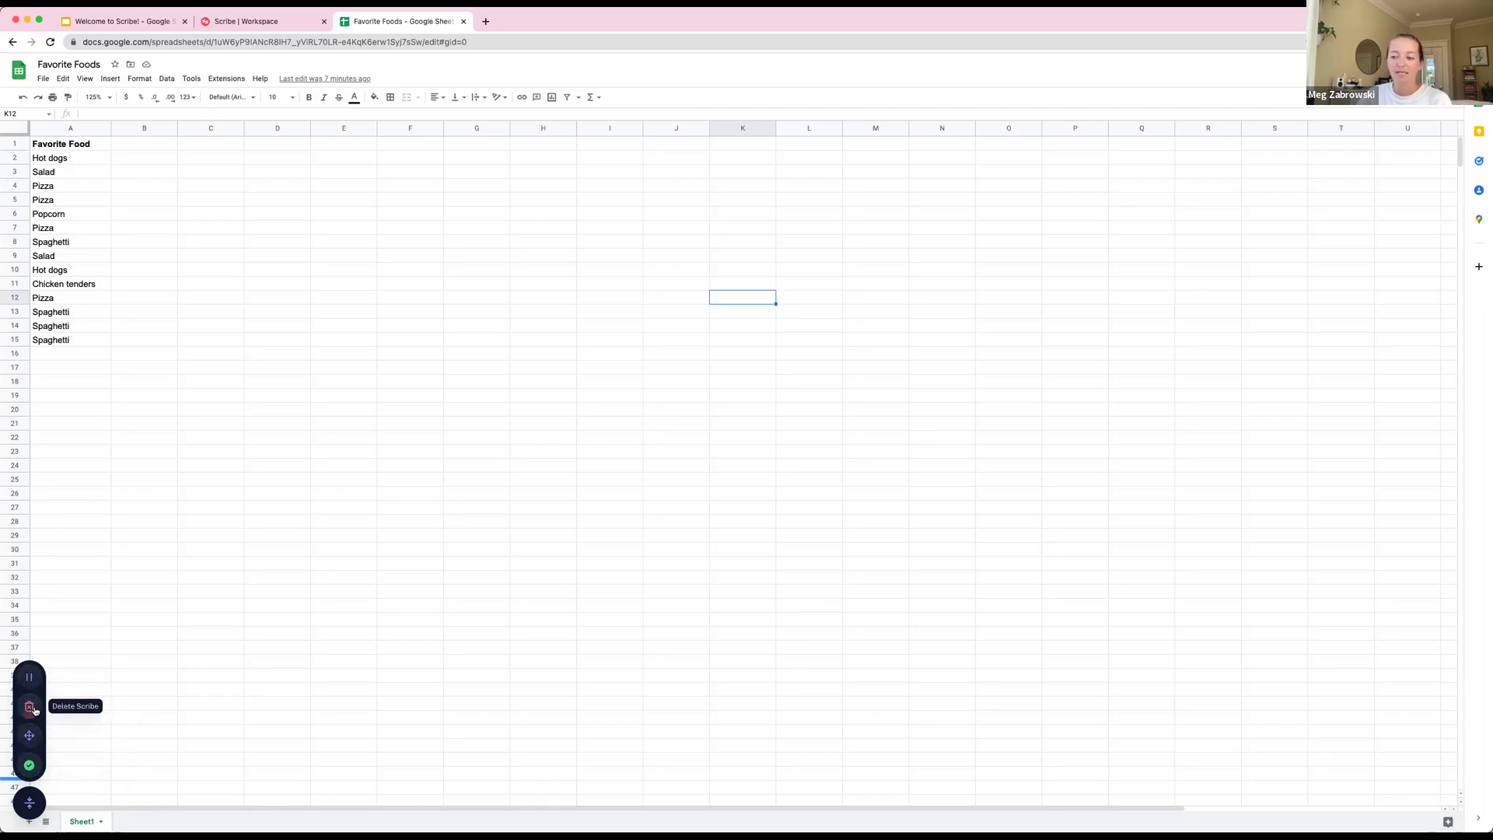
left_click(31, 803)
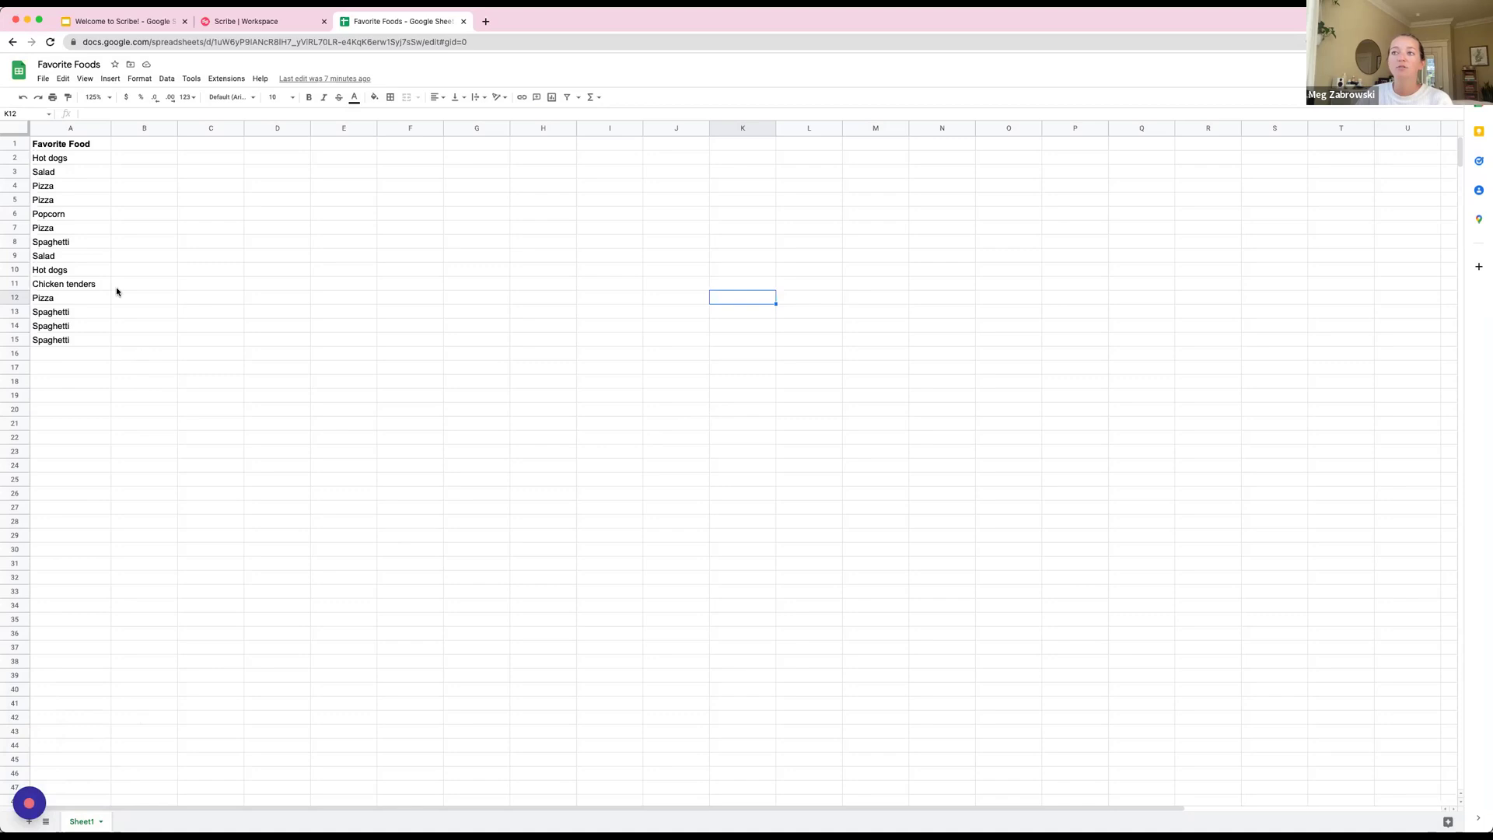
Chart the food list A1:A15, move the chart beside the list, and make it a 3D pie
left_click_drag(79, 146, 100, 343)
left_click(110, 79)
left_click(156, 177)
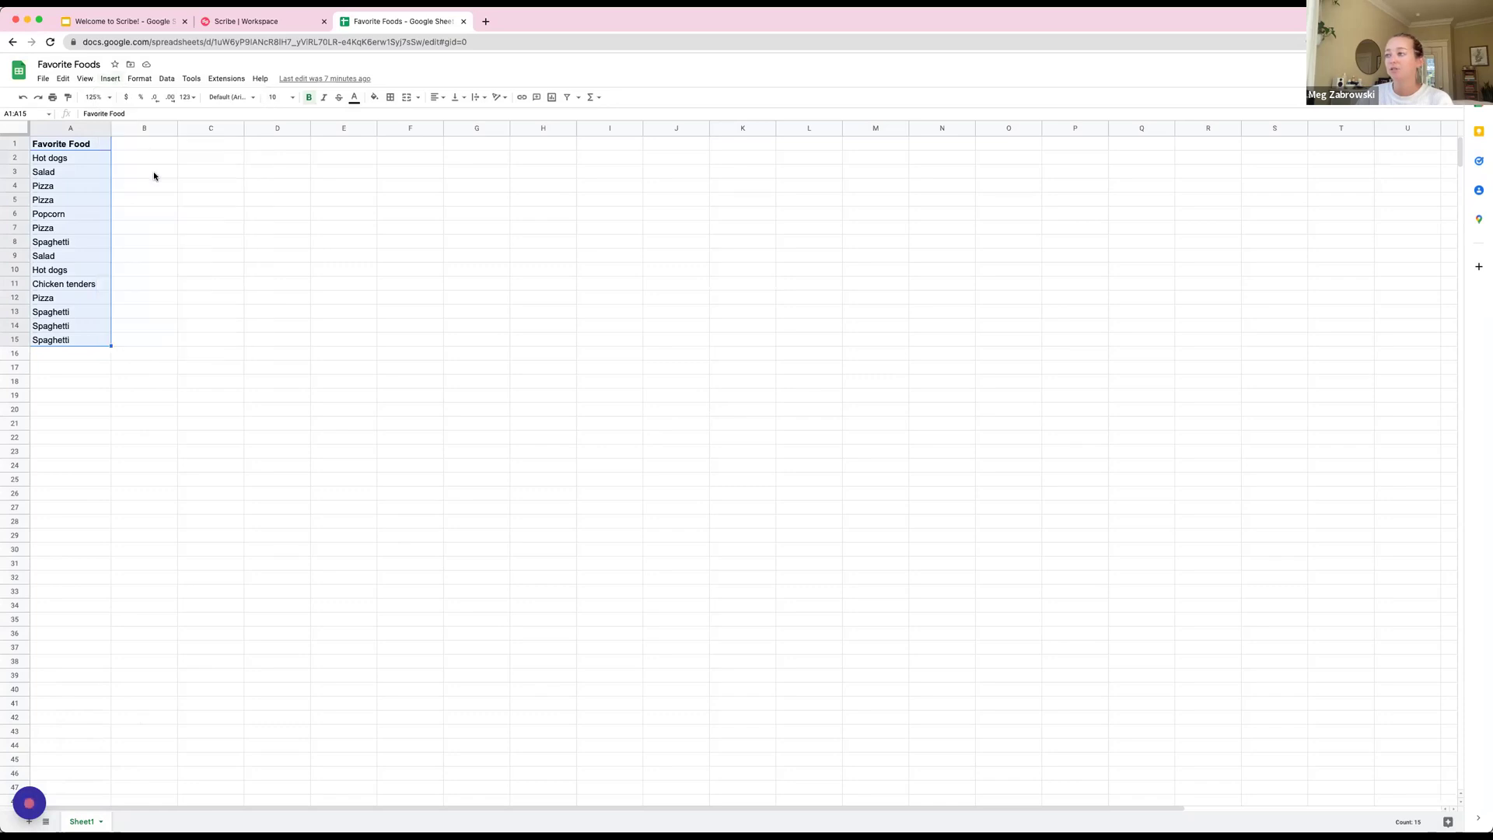
left_click_drag(760, 373, 517, 175)
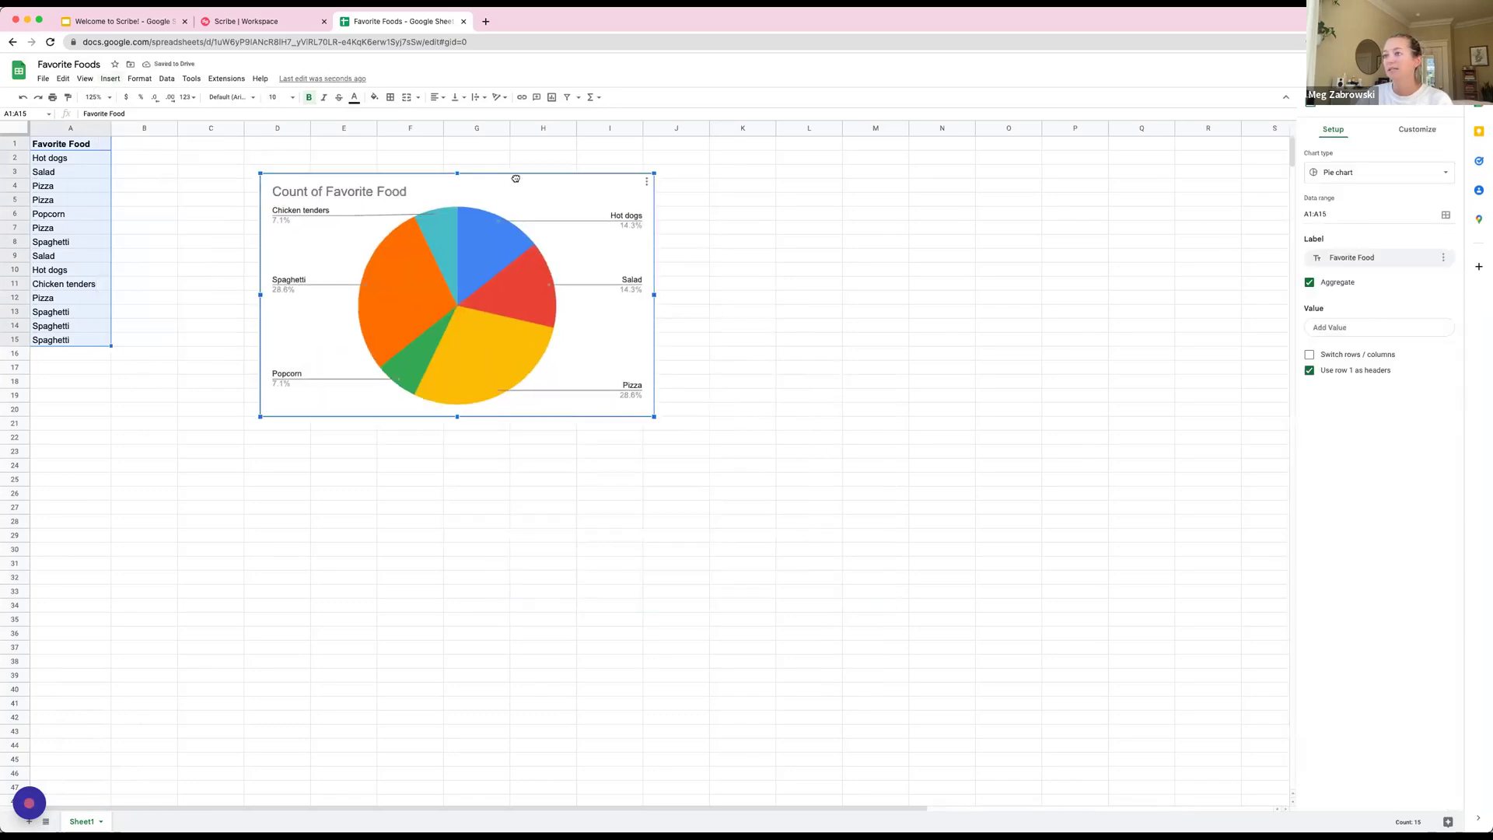
left_click(1420, 176)
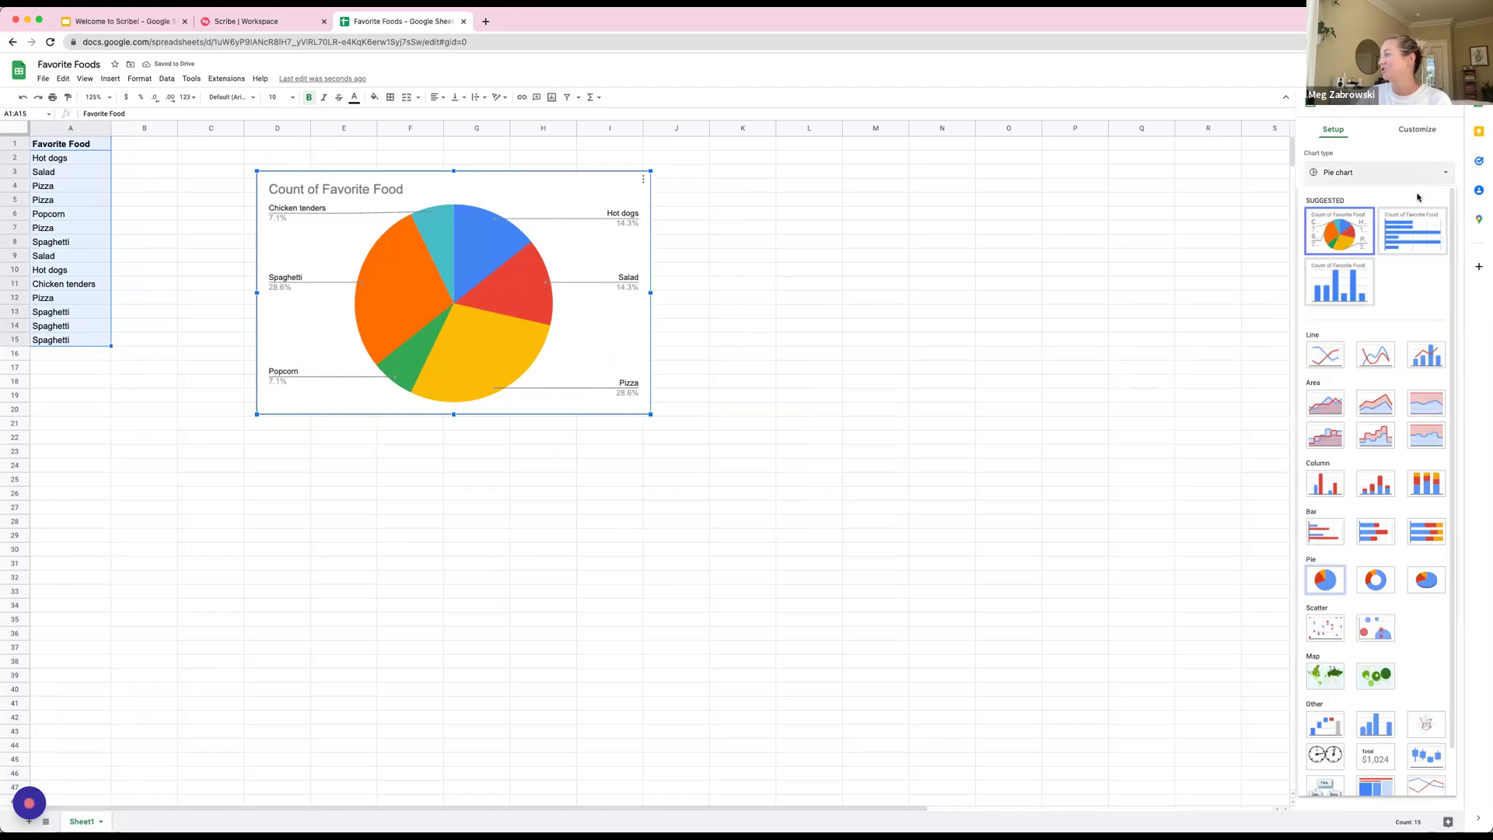
left_click(1426, 582)
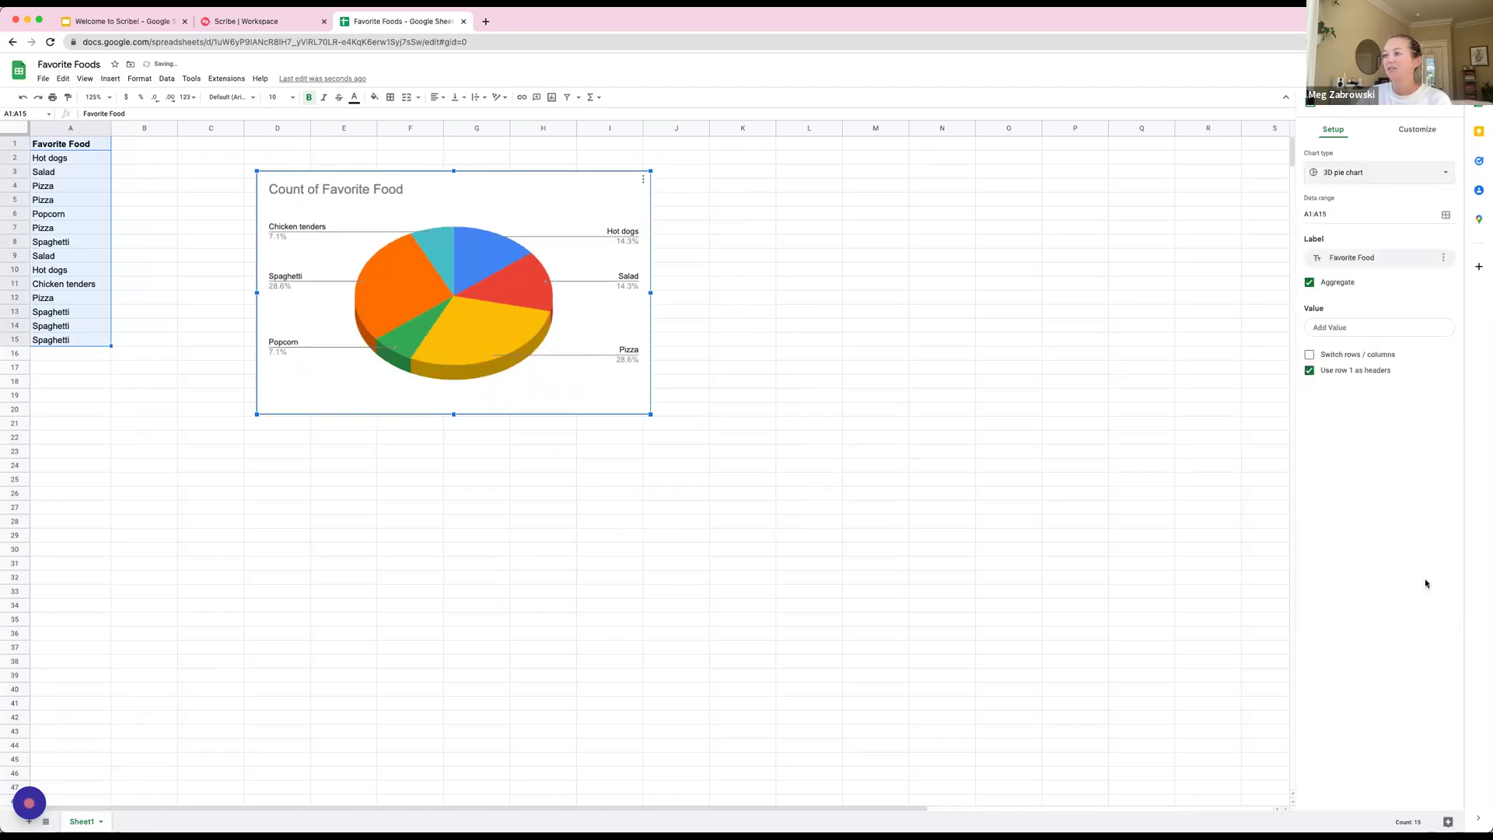
left_click(841, 355)
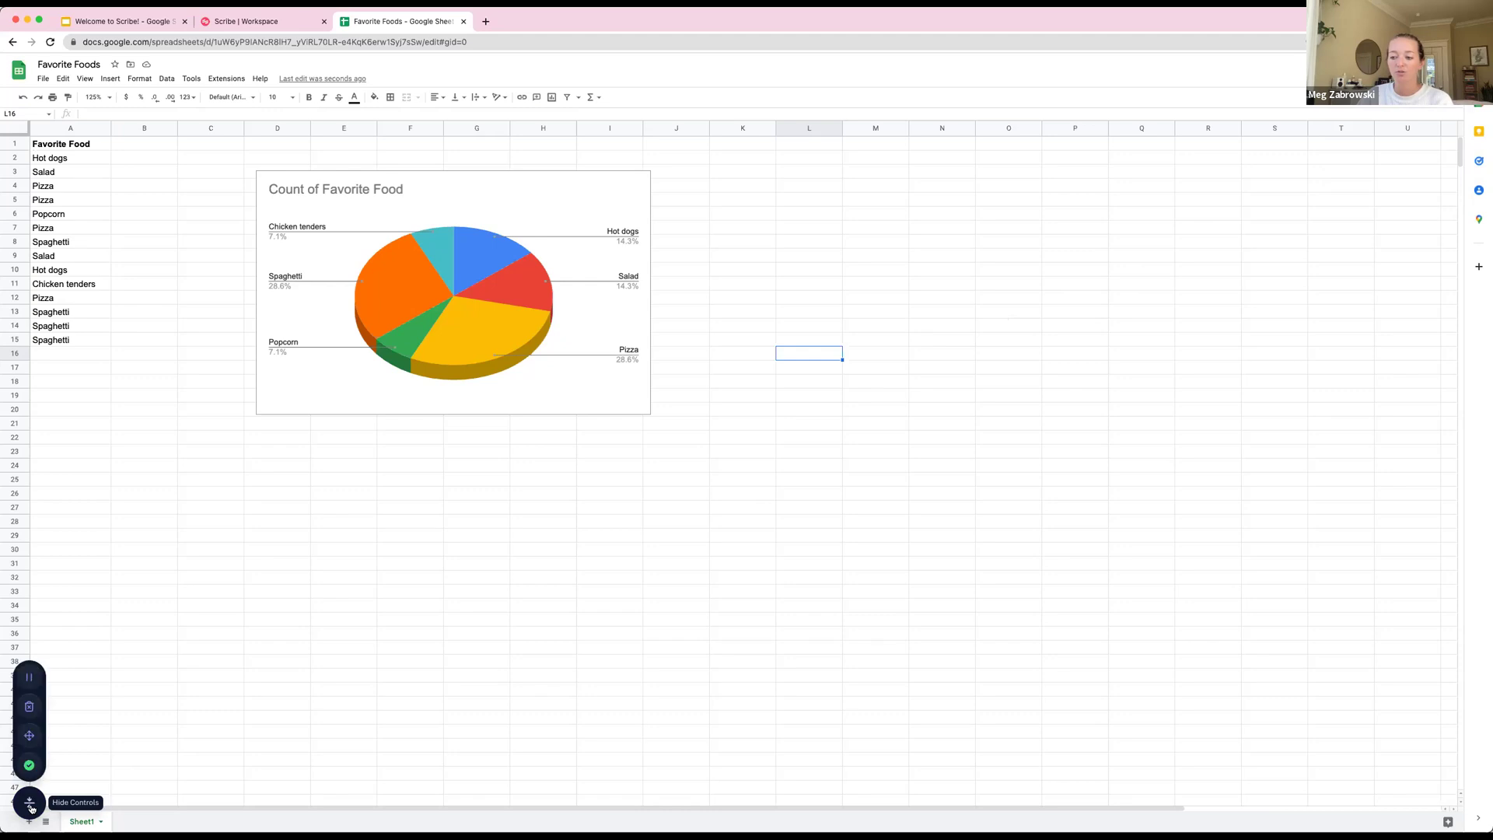
Complete the recording and look through the eight generated Google Workflow steps
left_click(28, 766)
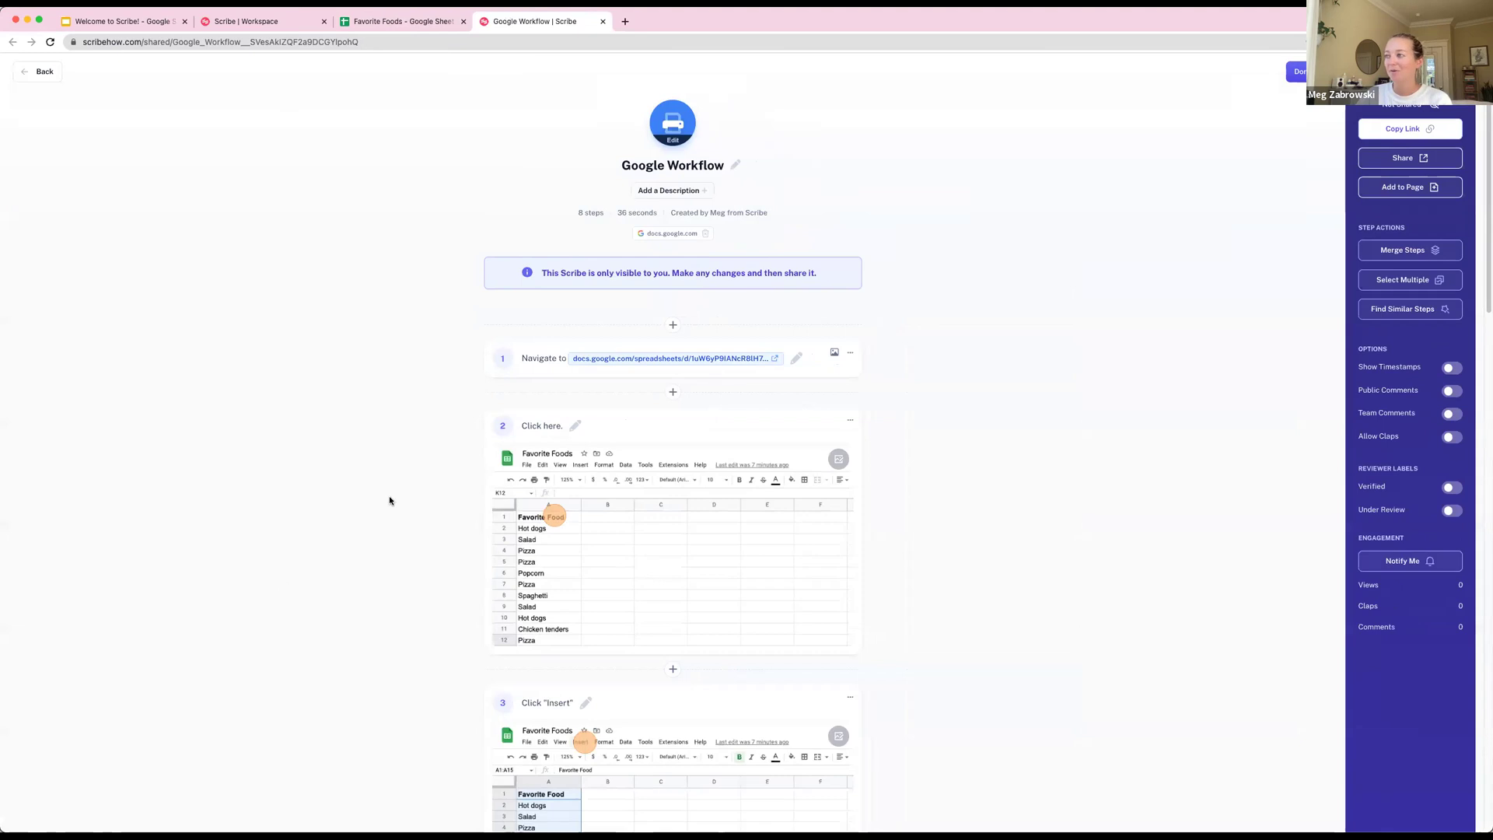
scroll(398, 501, "down", 2)
scroll(399, 501, "down", 4)
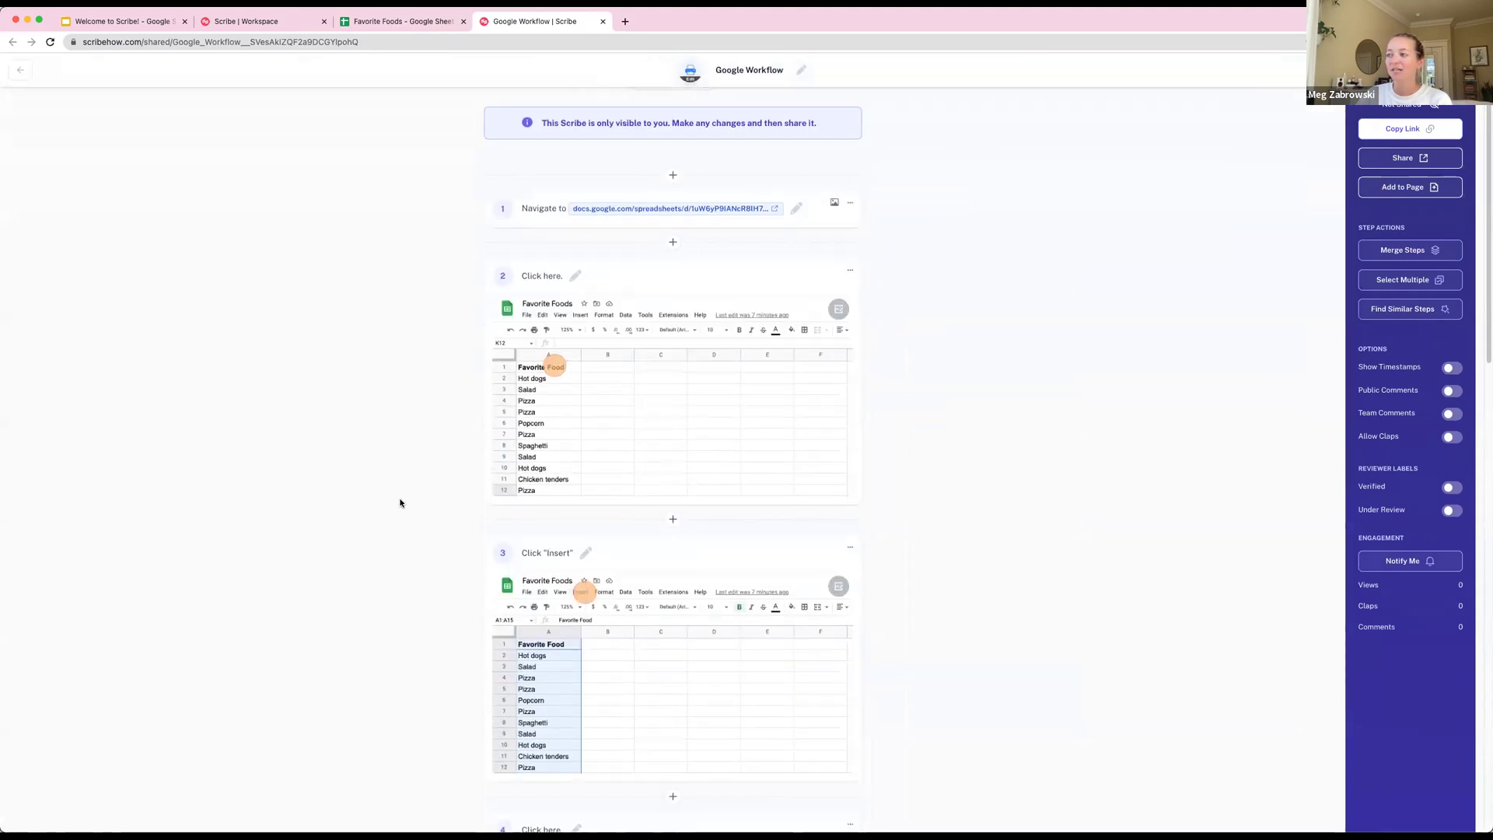
scroll(399, 502, "down", 20)
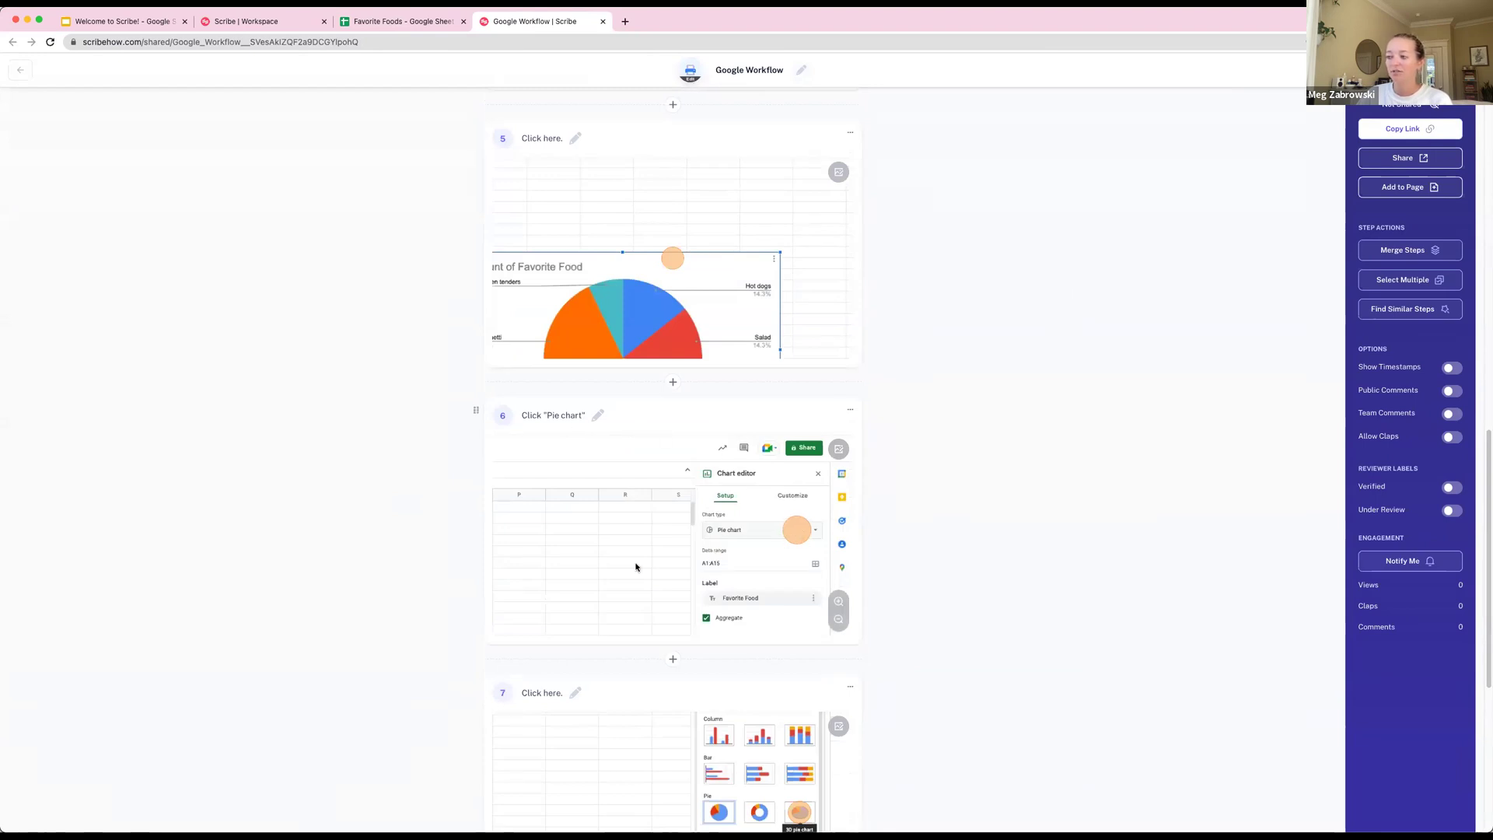
scroll(470, 575, "down", 10)
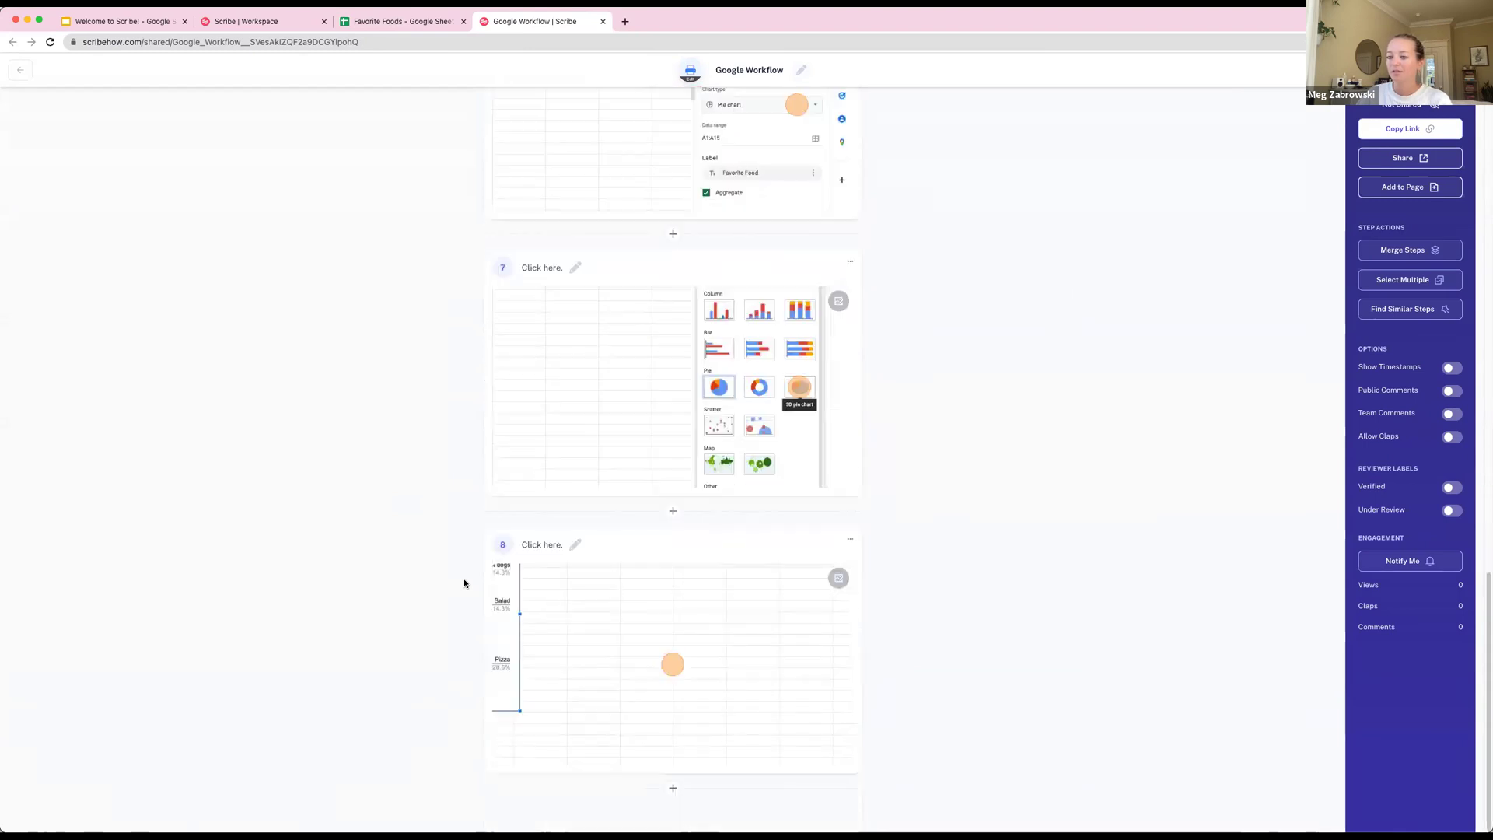
scroll(465, 583, "up", 20)
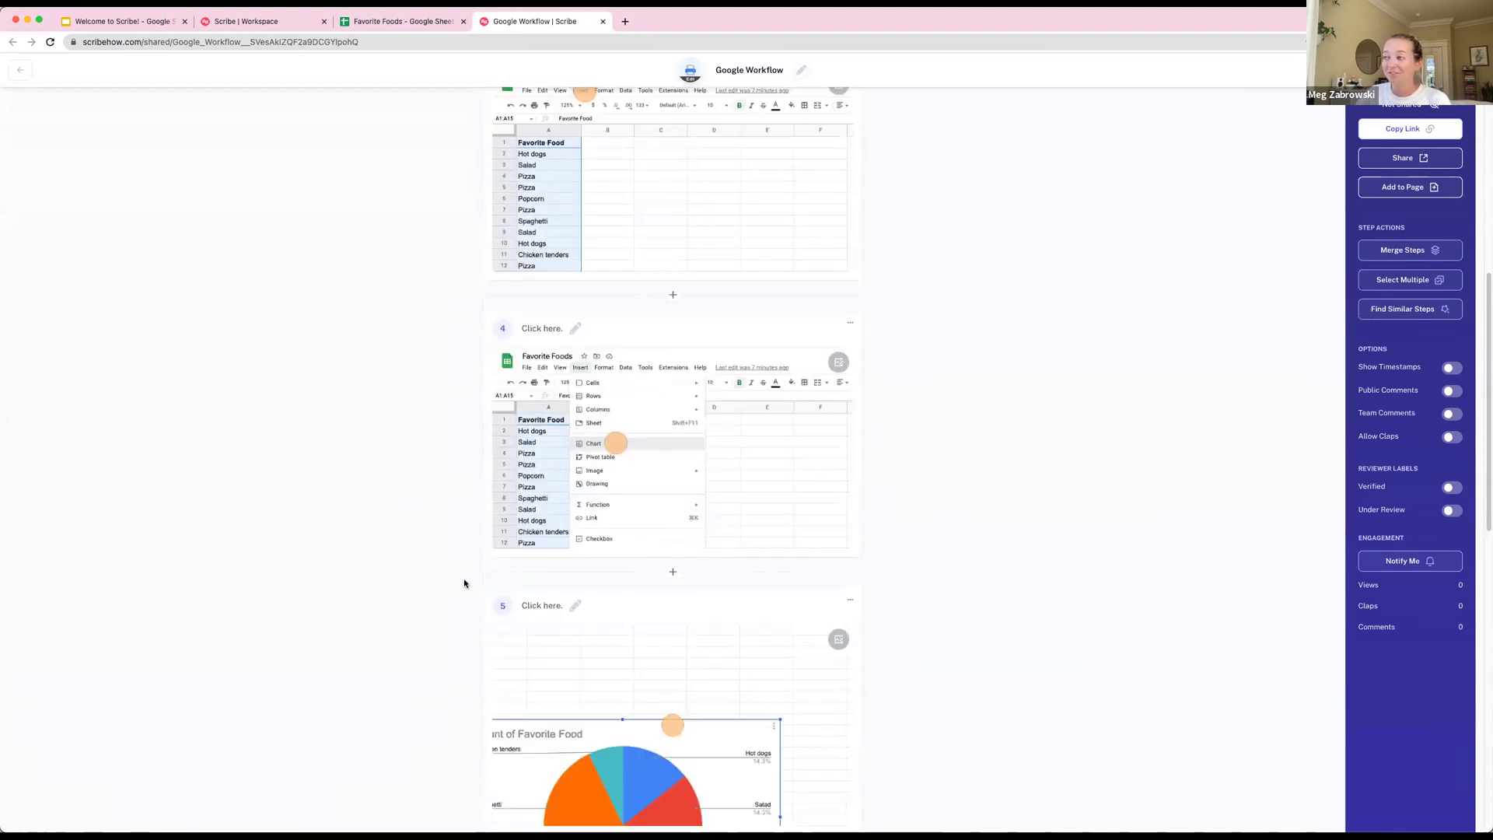
scroll(464, 583, "up", 15)
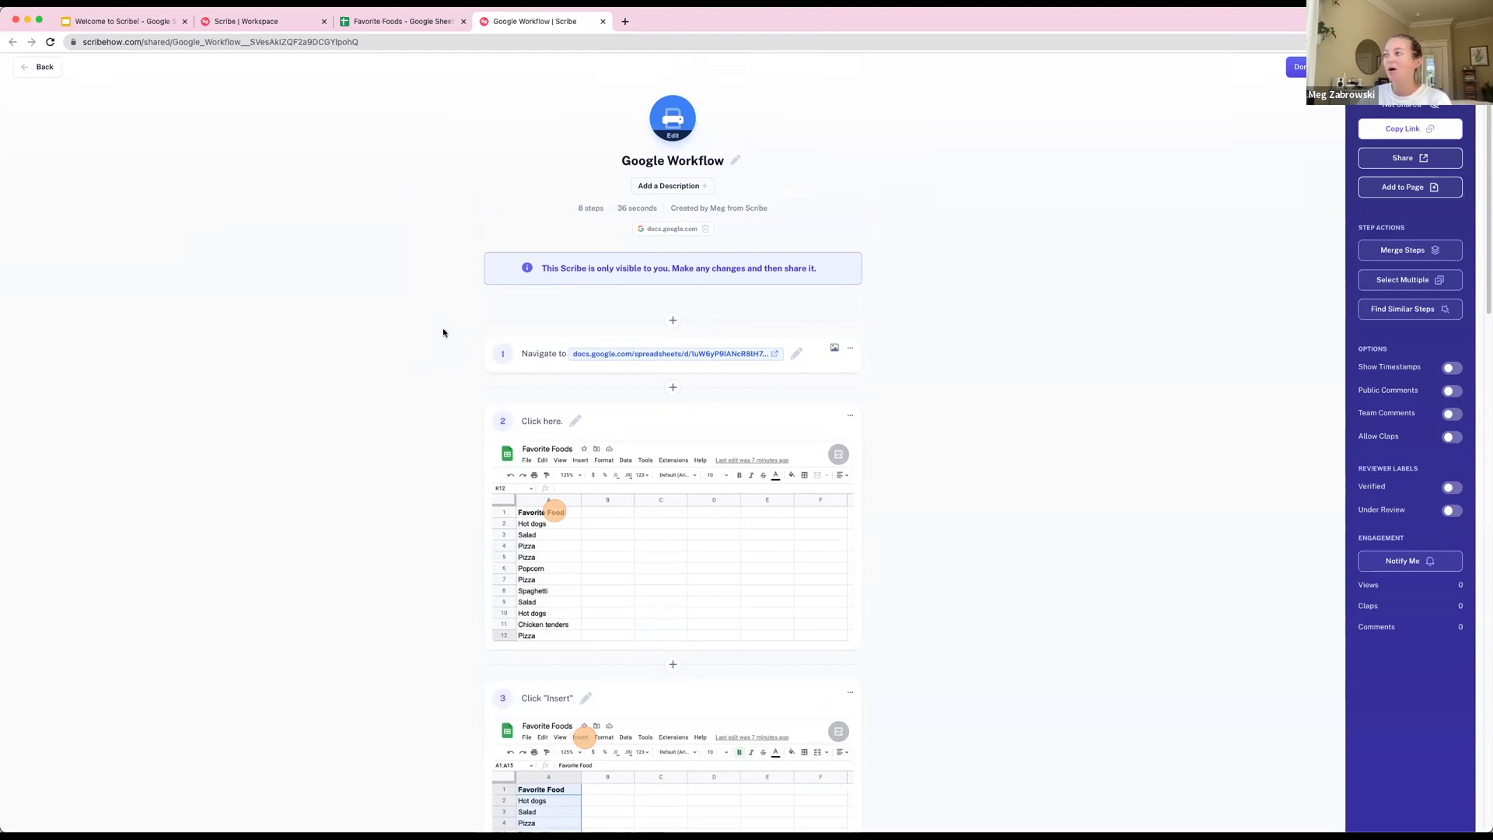
Retitle the guide 'How to add a pie chart in GSheets'
triple_click(650, 161)
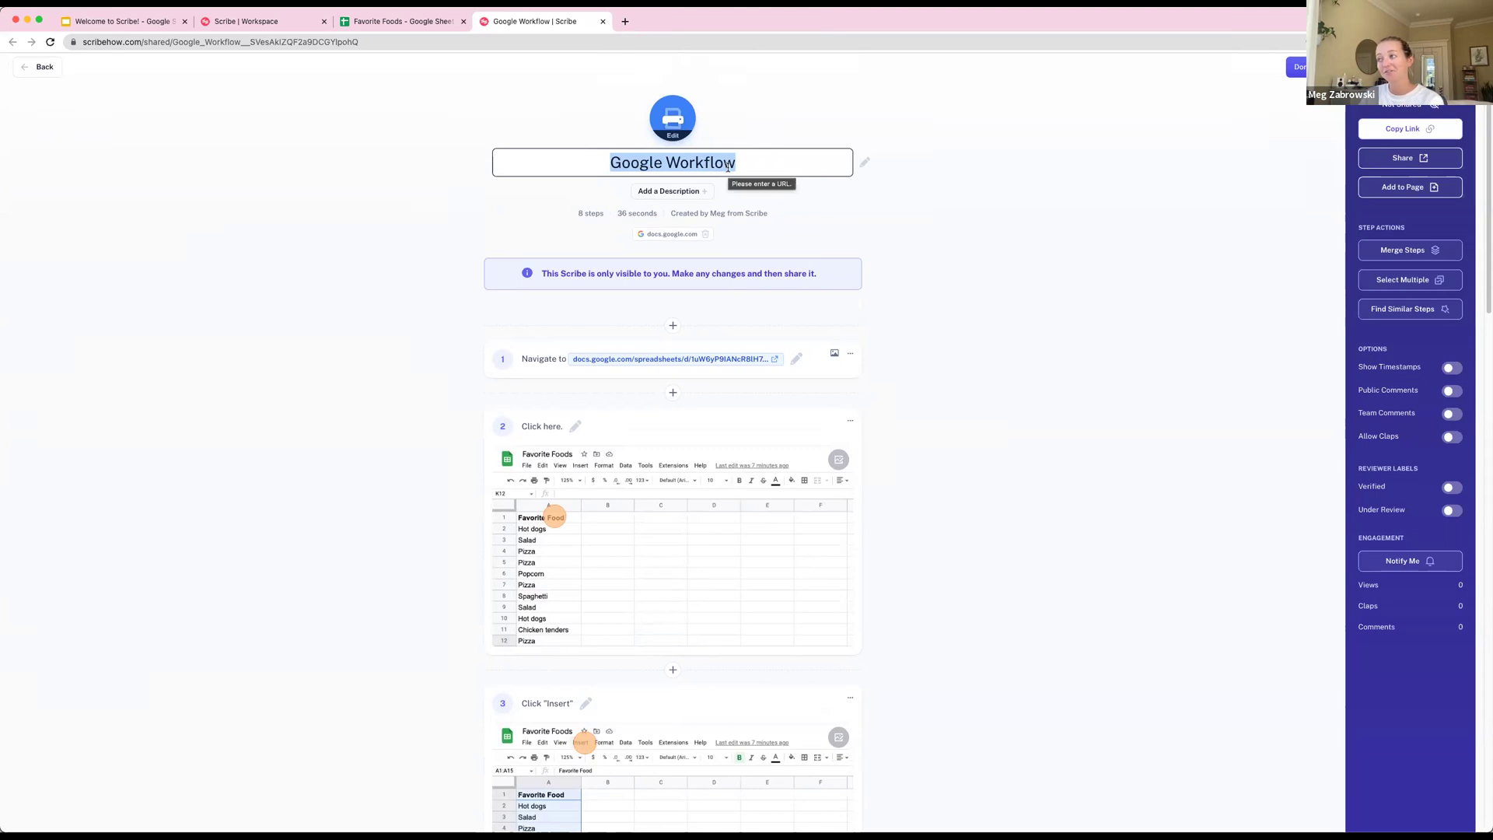
type("How to add a p")
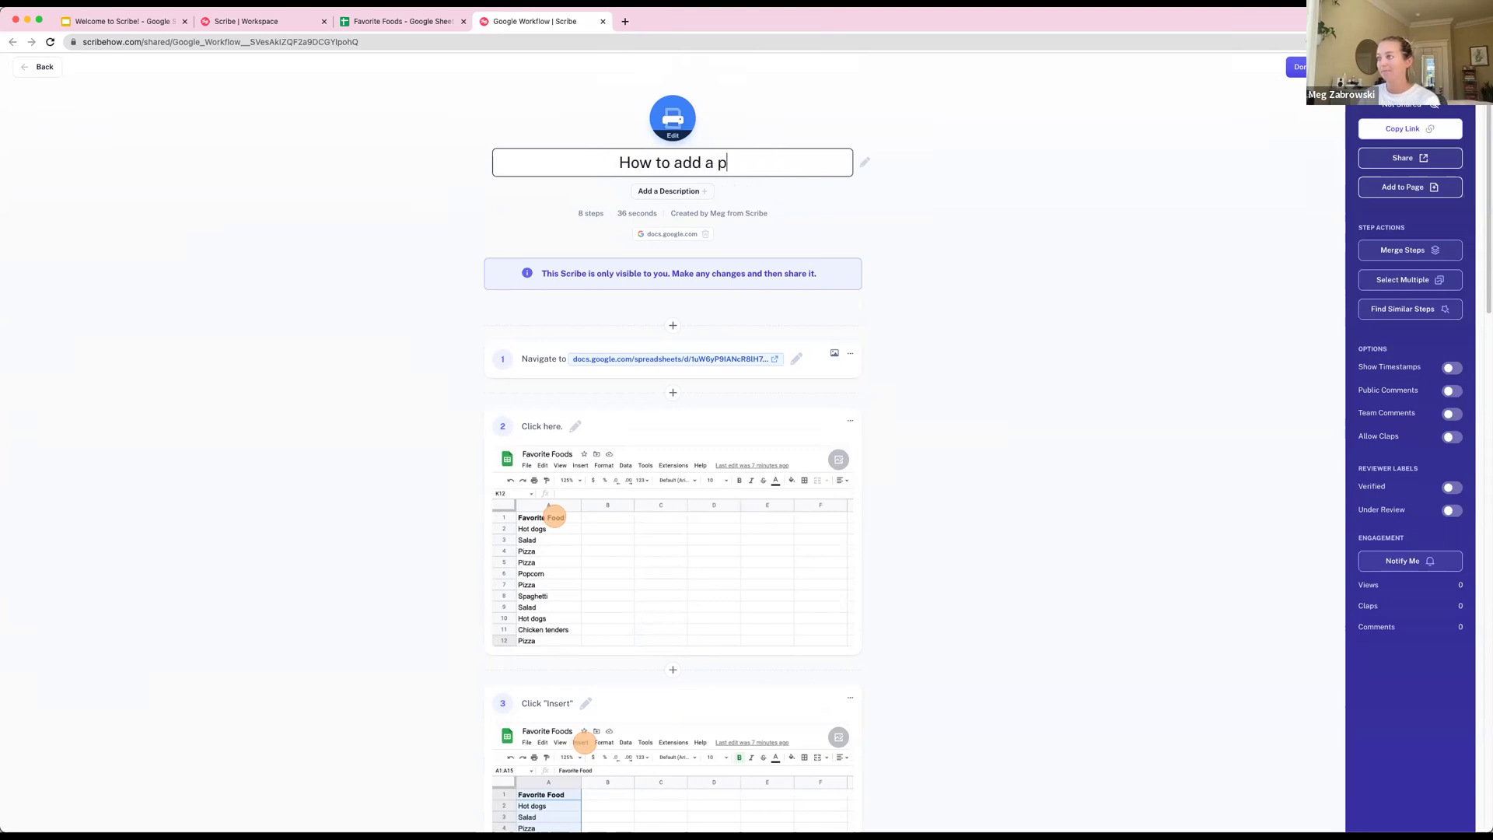
type("ie chart in G")
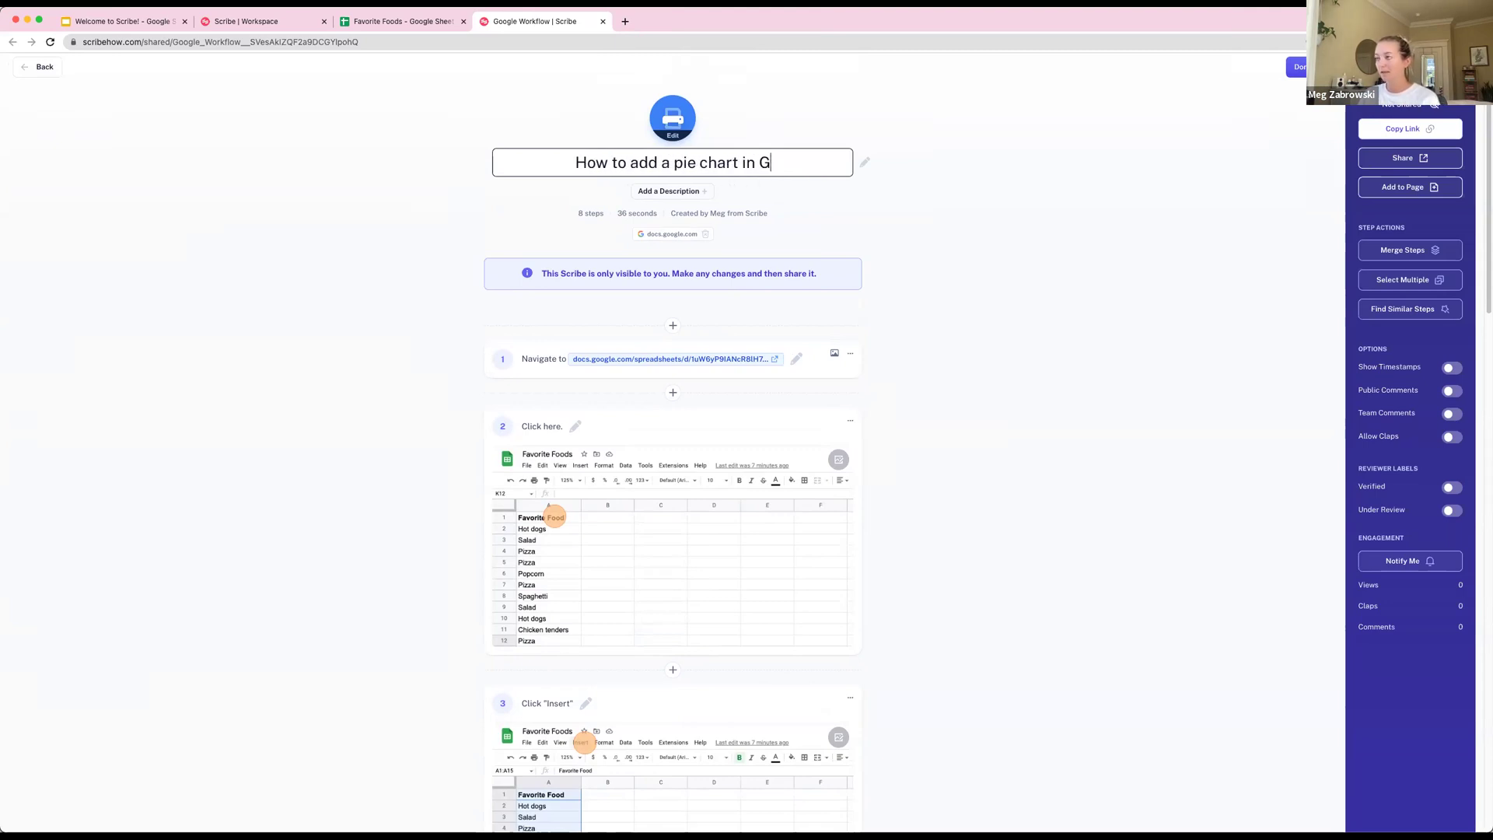
type("Sheets")
key("Return")
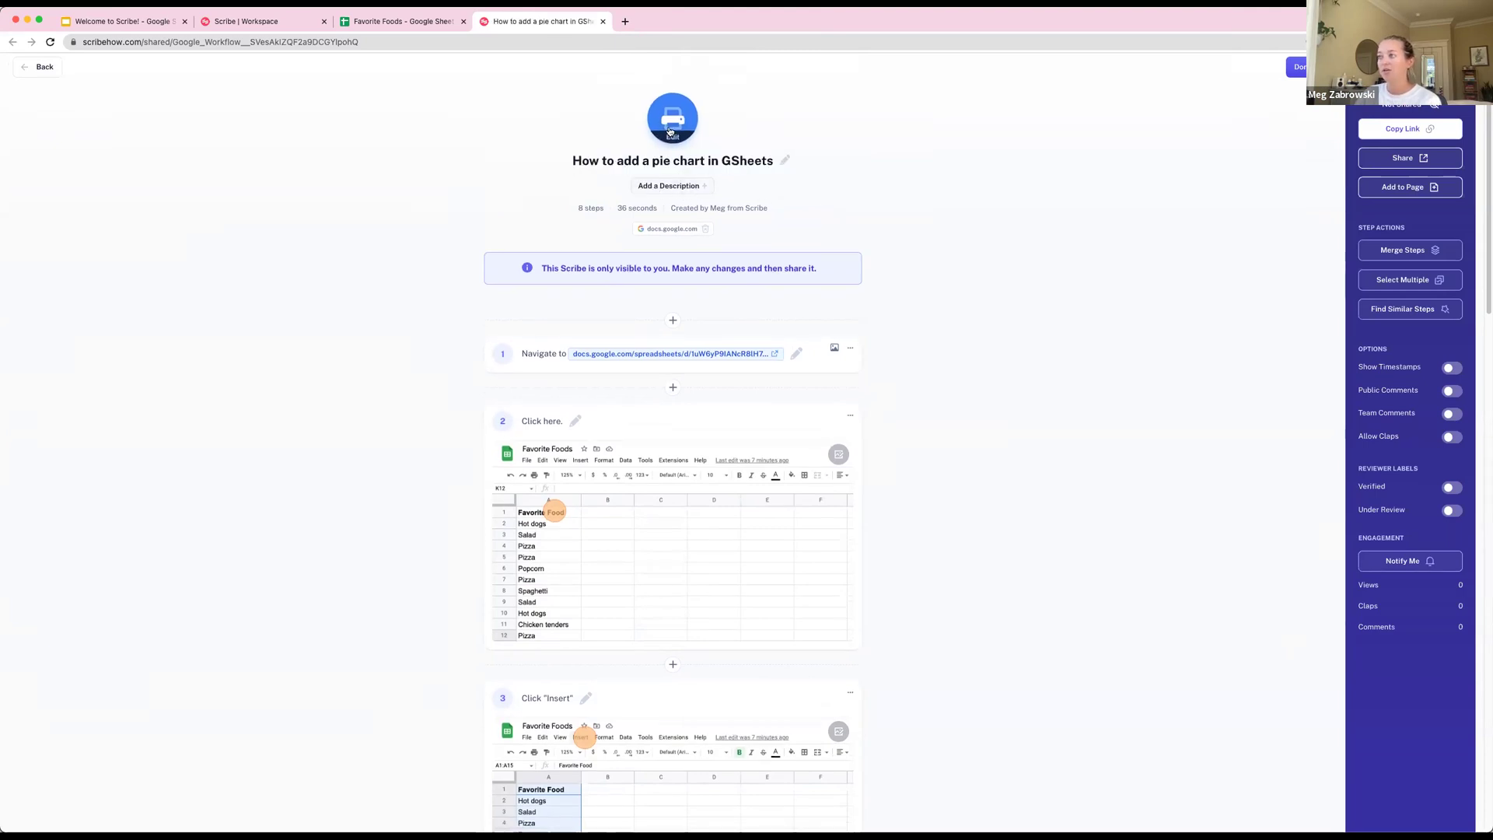
Change the guide's icon colour to orange
left_click(670, 131)
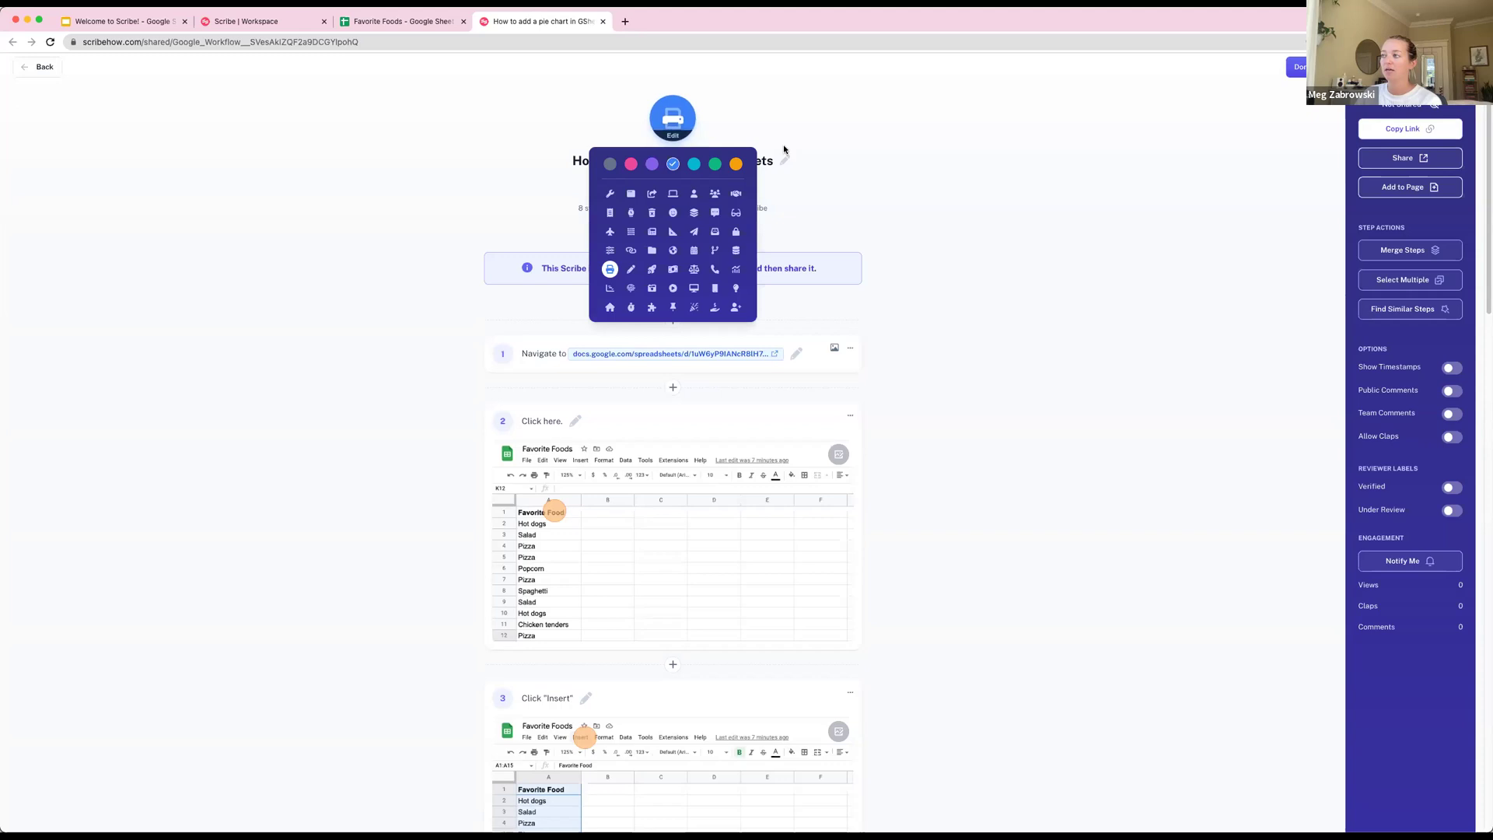
left_click(736, 165)
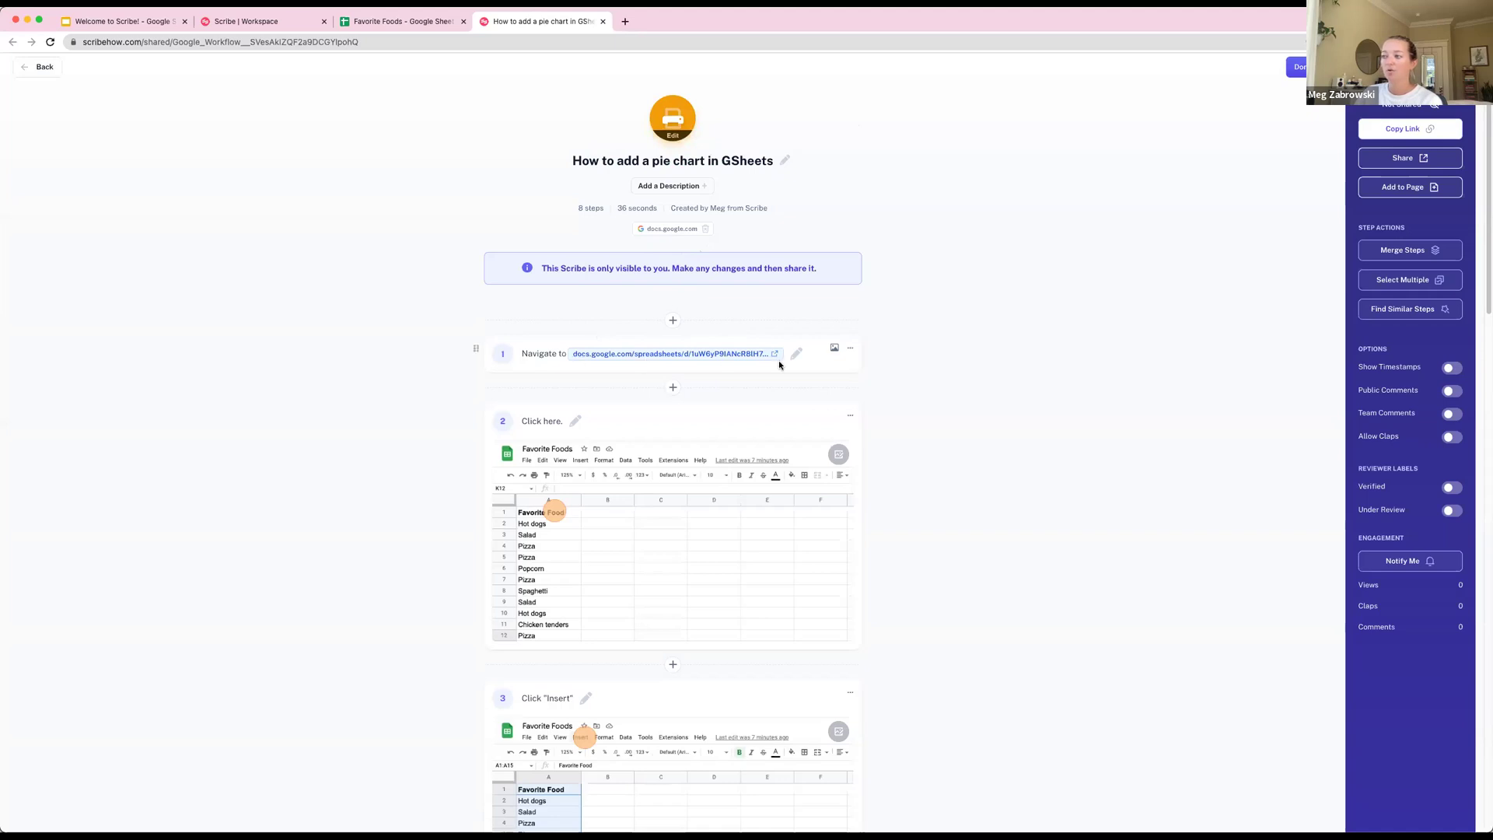
scroll(436, 458, "up", 1)
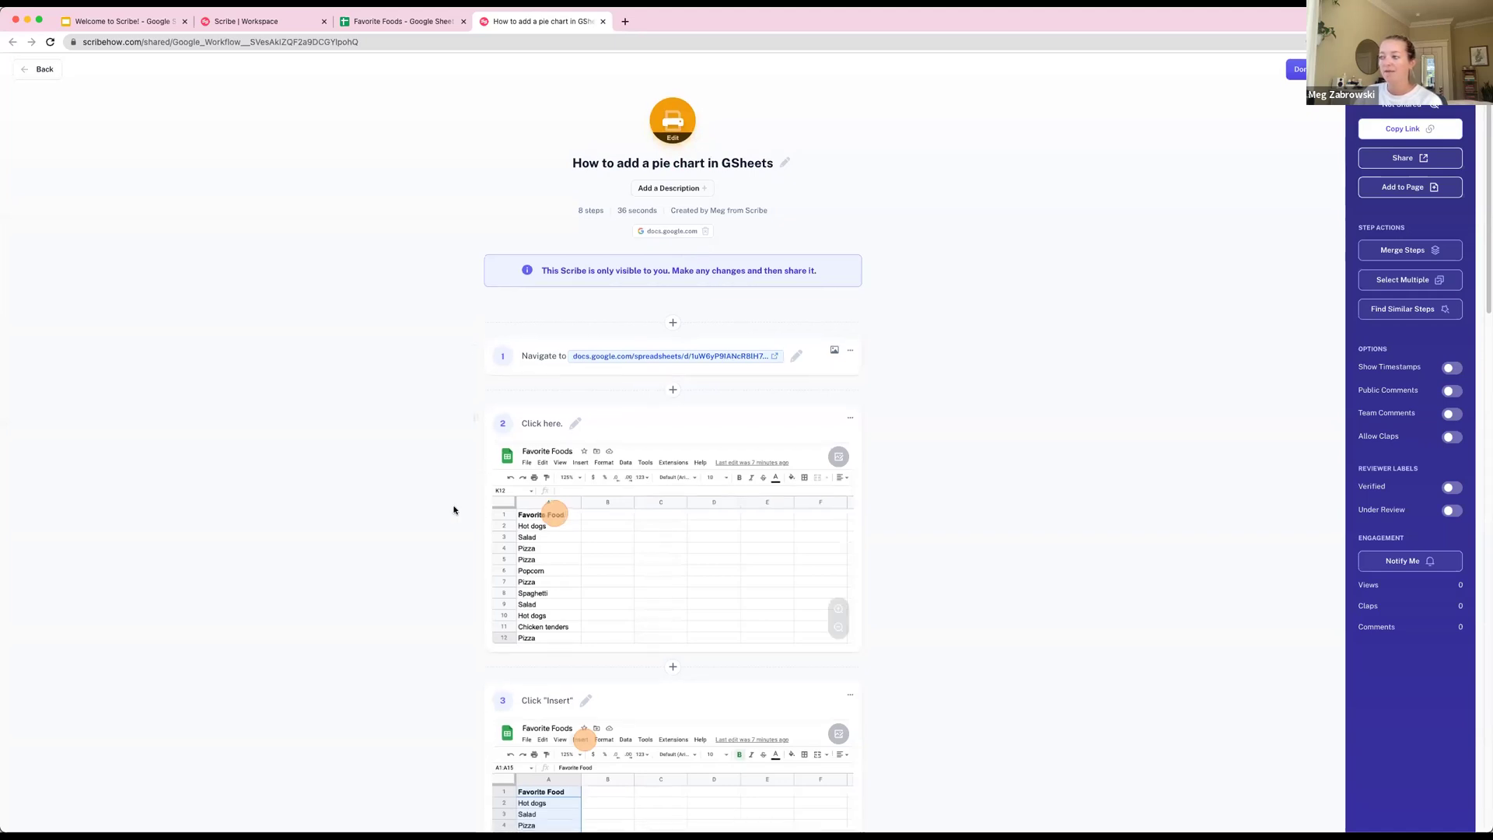
Insert a tip reading 'Make sure you're logged in' between steps 1 and 2
left_click(673, 391)
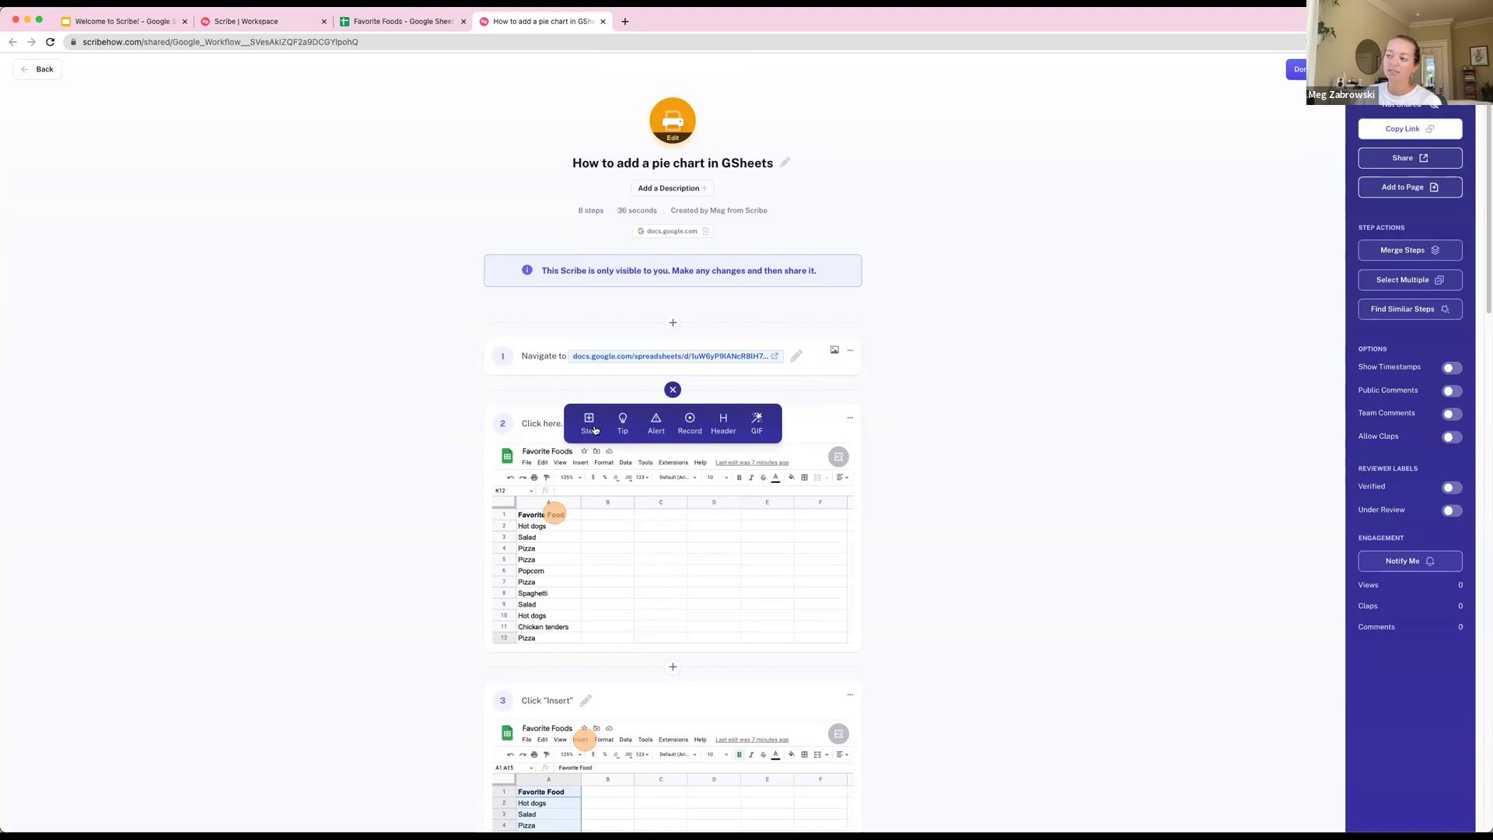
left_click(622, 425)
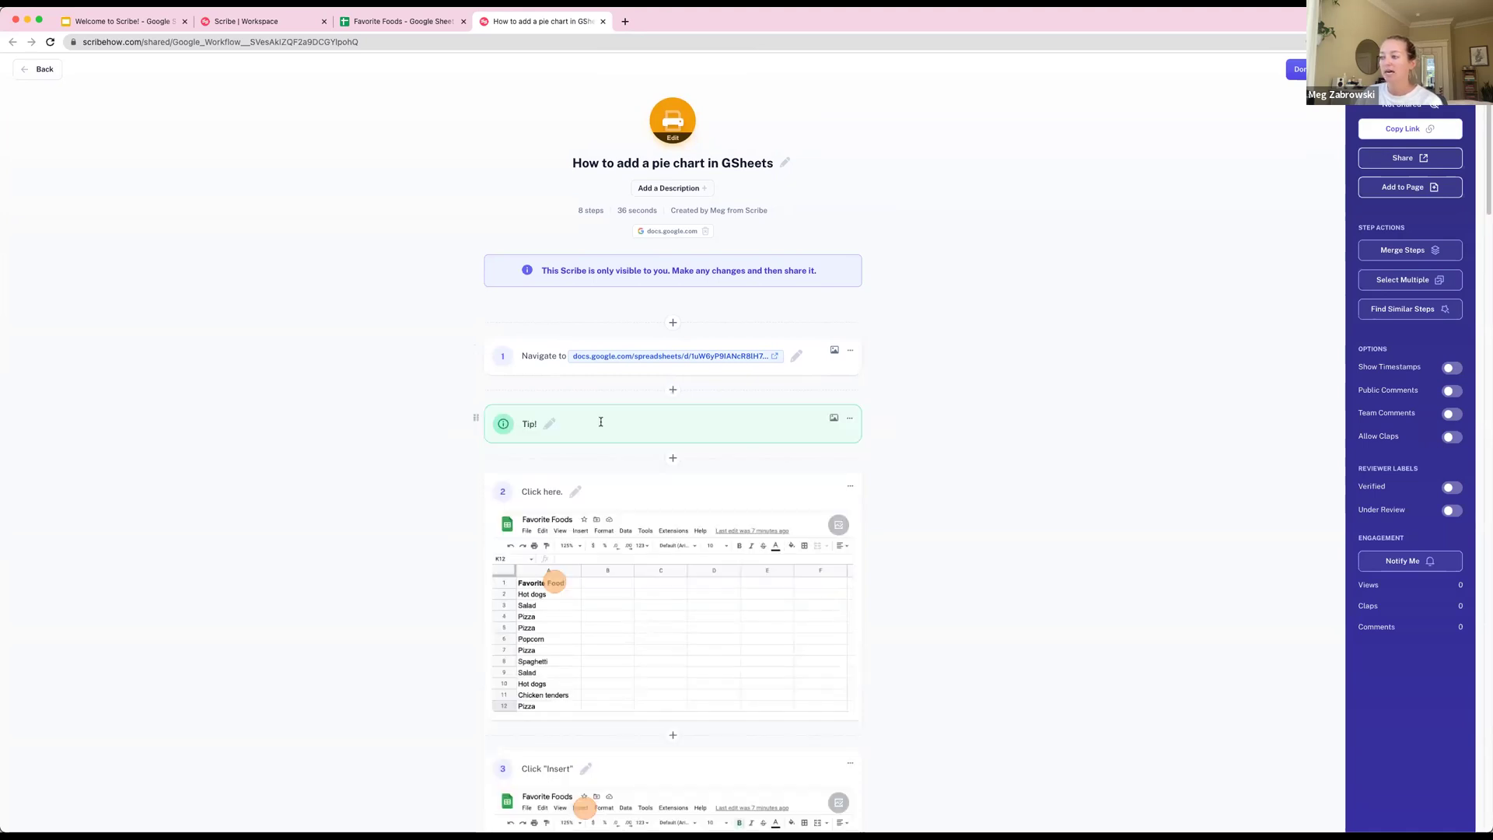
left_click(572, 421)
type("Make sure")
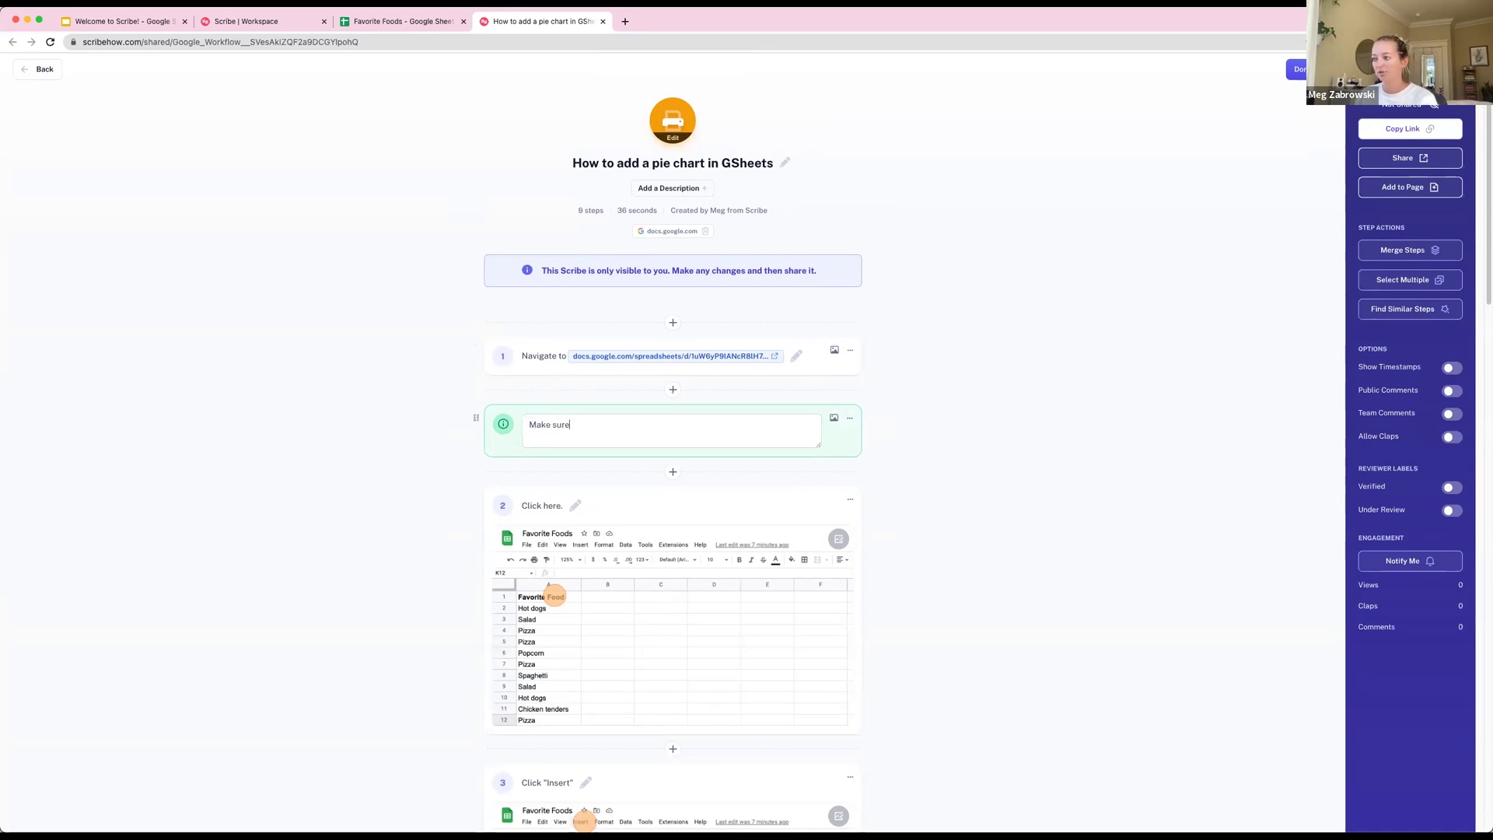
type(" you're logged in.")
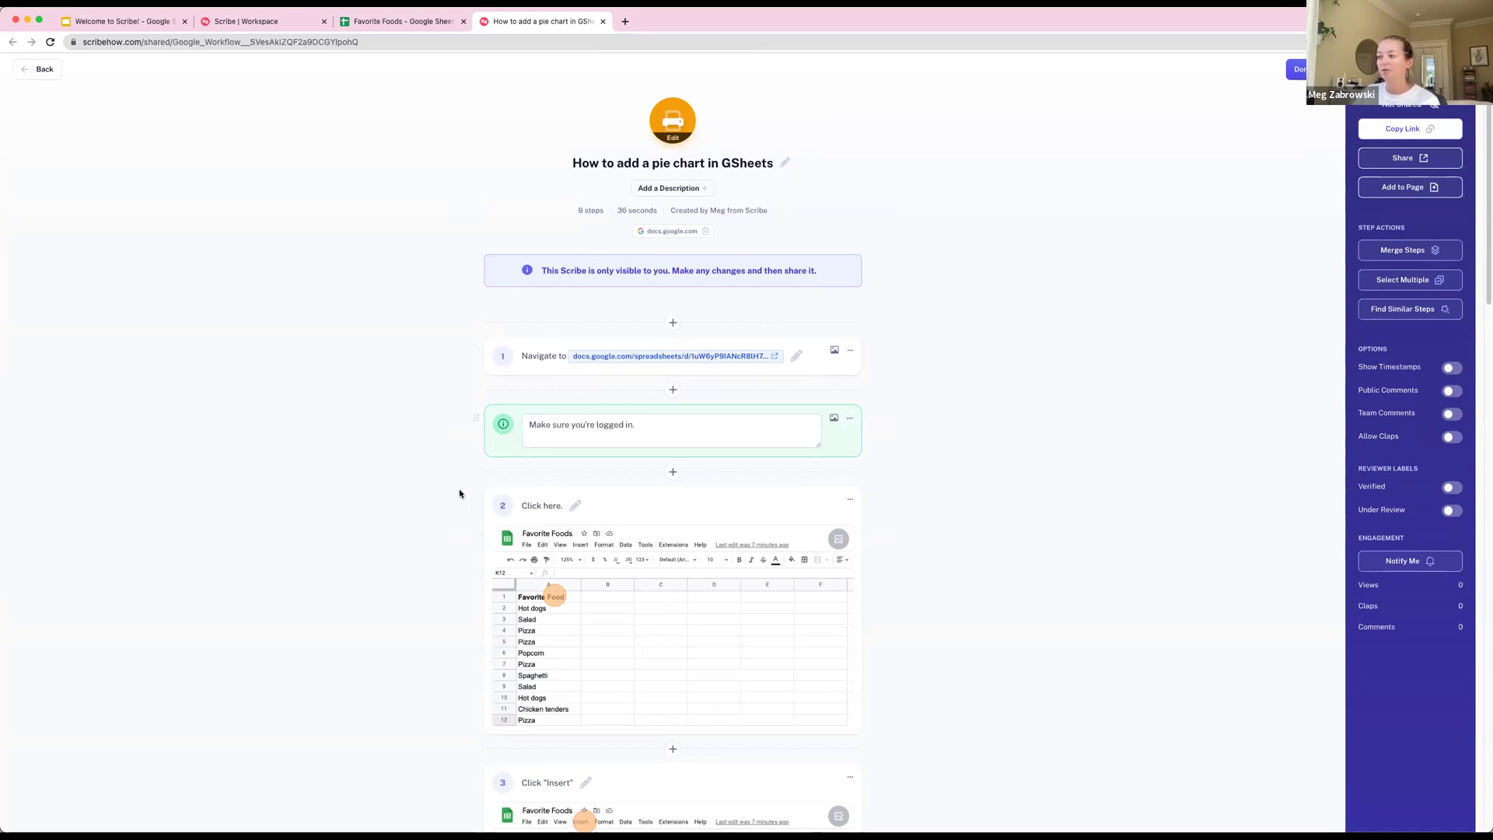
left_click(459, 493)
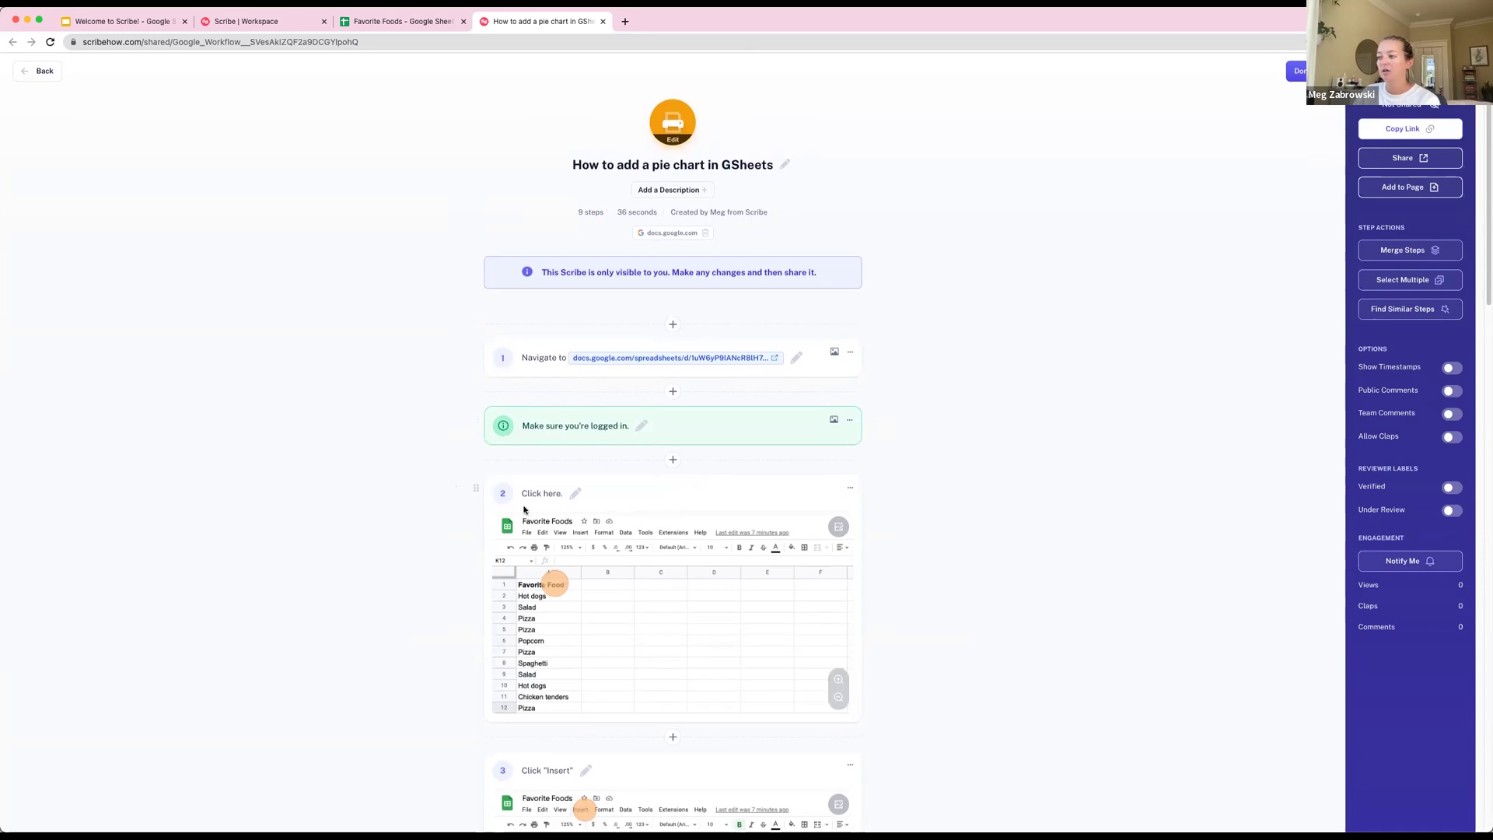
Reword step 2 to 'Highlight the cells you want to create a chart on.'
left_click(581, 494)
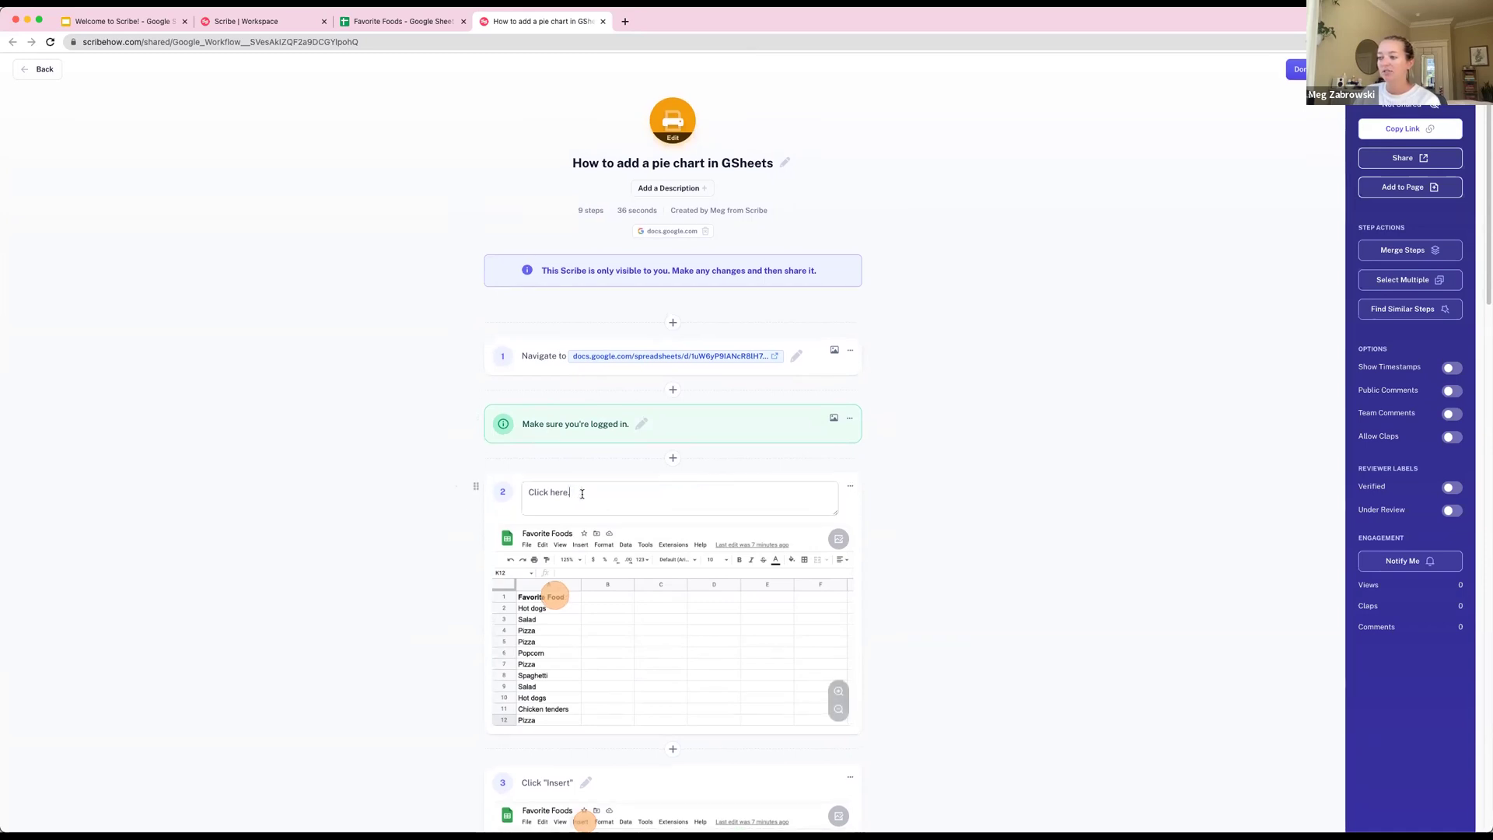
left_click_drag(582, 494, 506, 495)
type("Highlight the cells you want to create a chart on.")
left_click(445, 555)
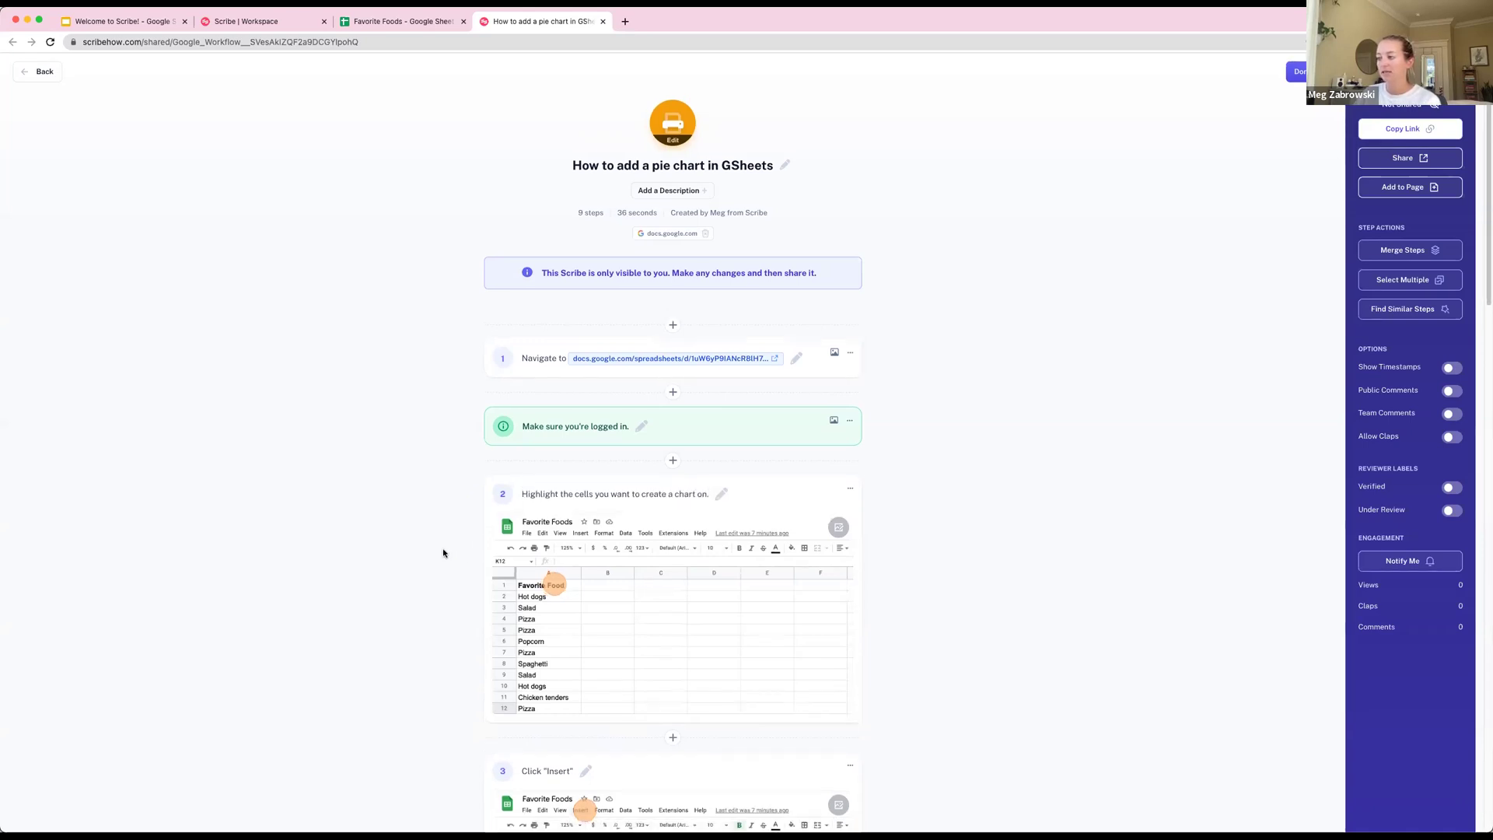
scroll(445, 555, "down", 3)
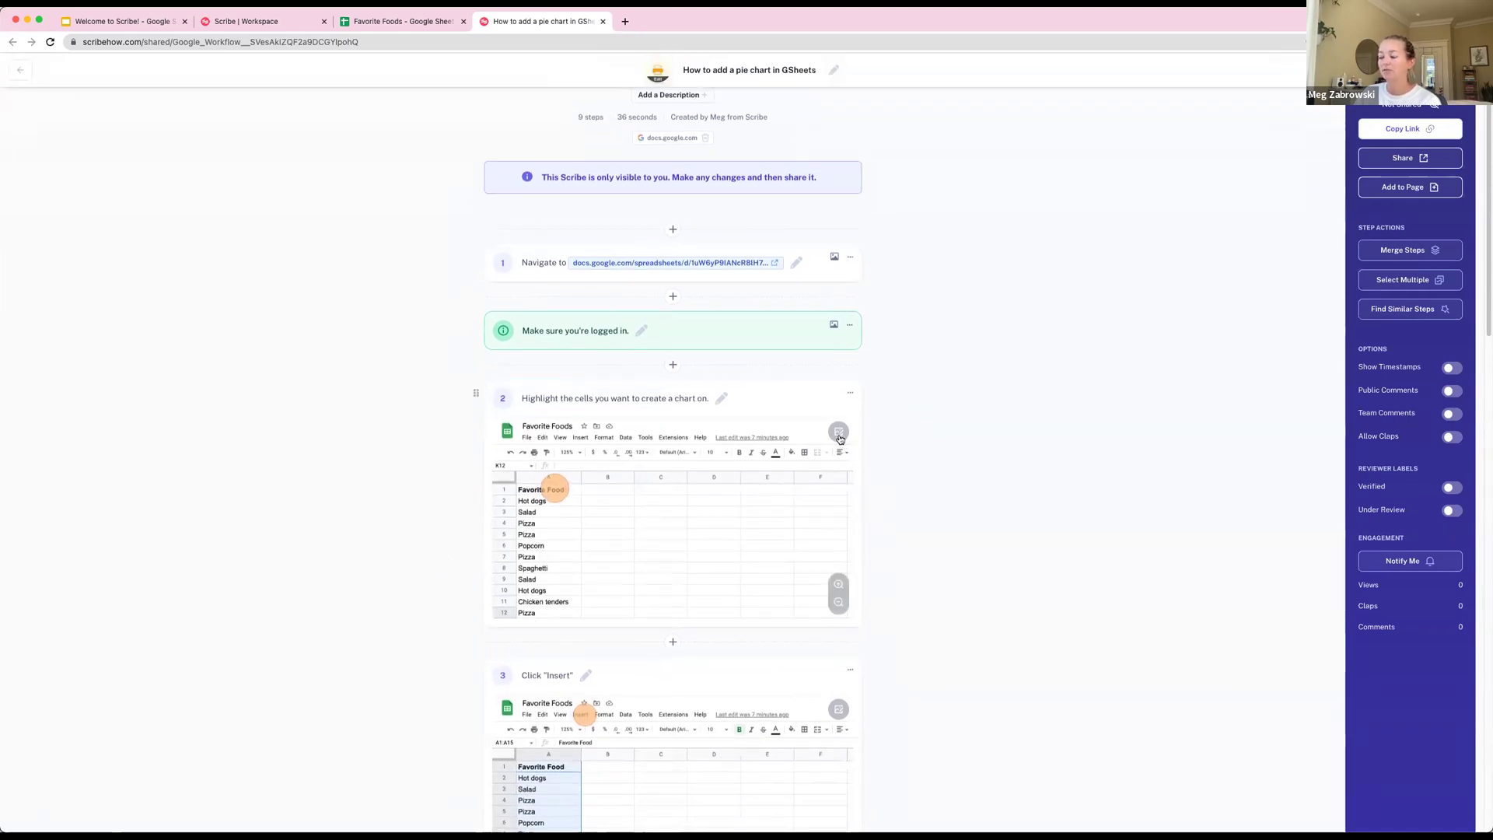
Annotate step 2's screenshot with an orange arrow toward the Favorite Food header
left_click(839, 433)
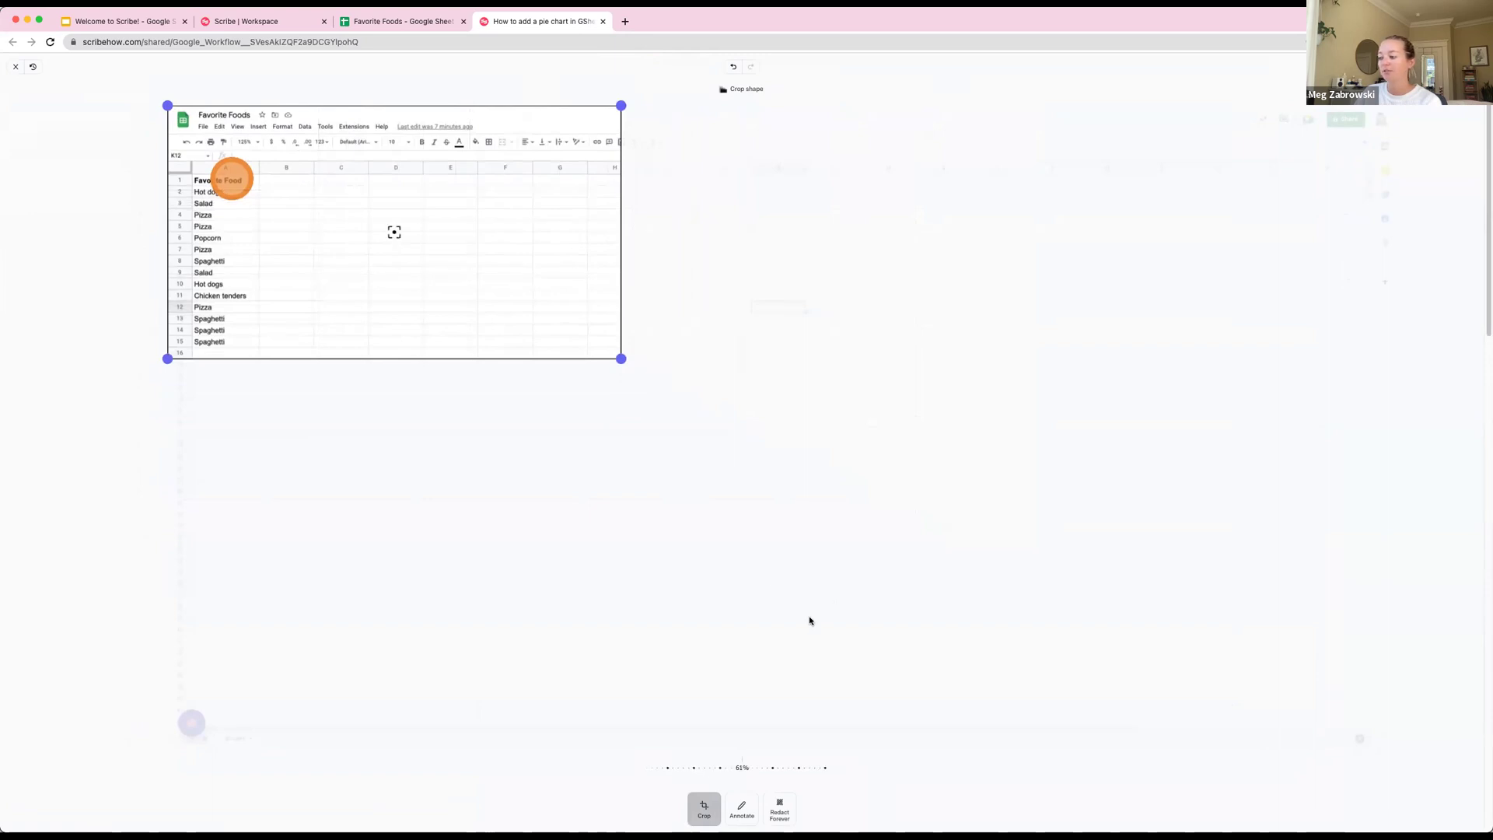
left_click(742, 809)
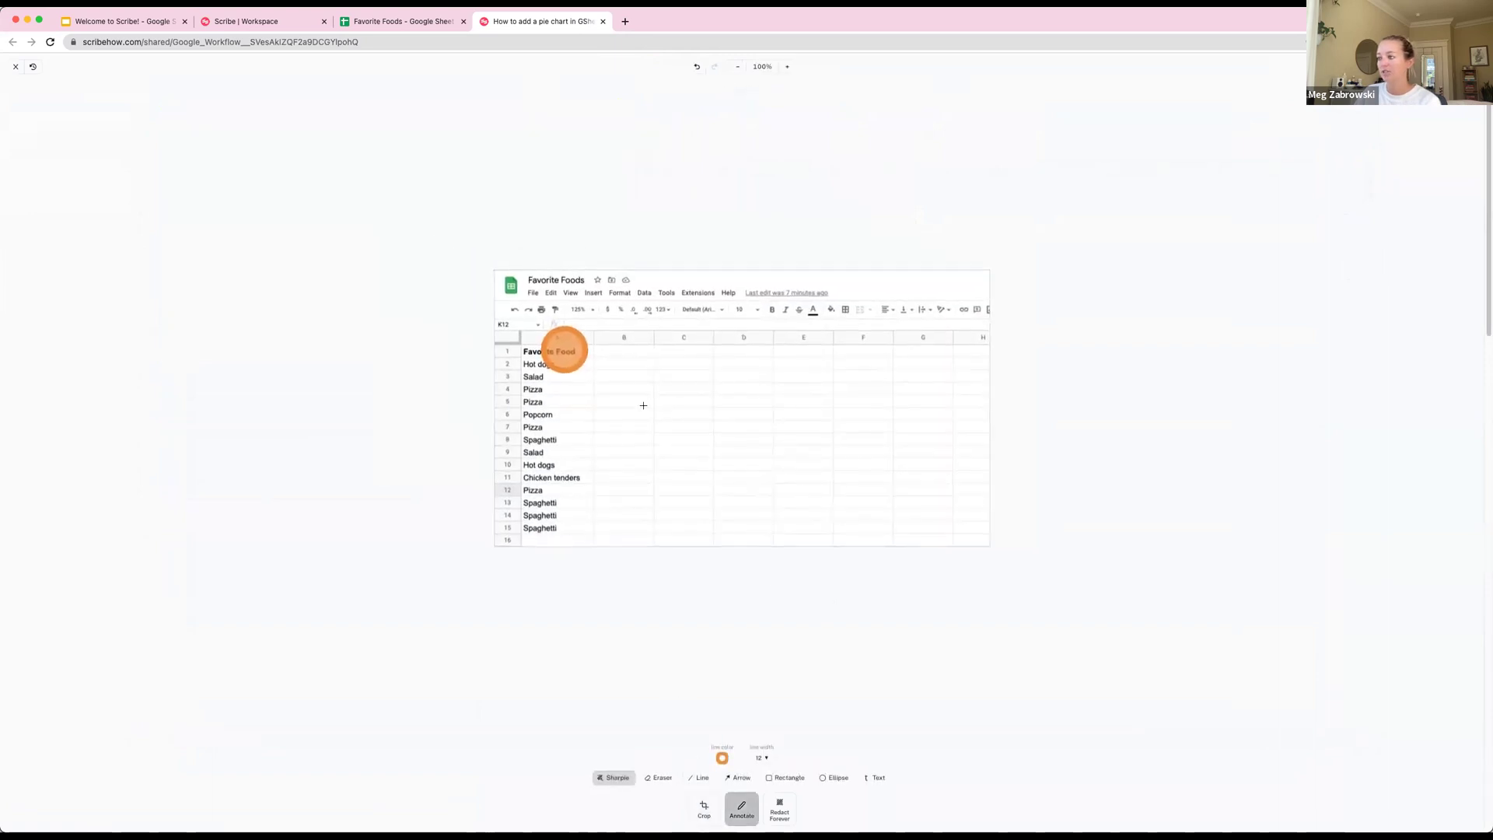
mouse_move(691, 413)
left_mouse_down()
mouse_move(592, 375)
mouse_move(612, 377)
left_mouse_up()
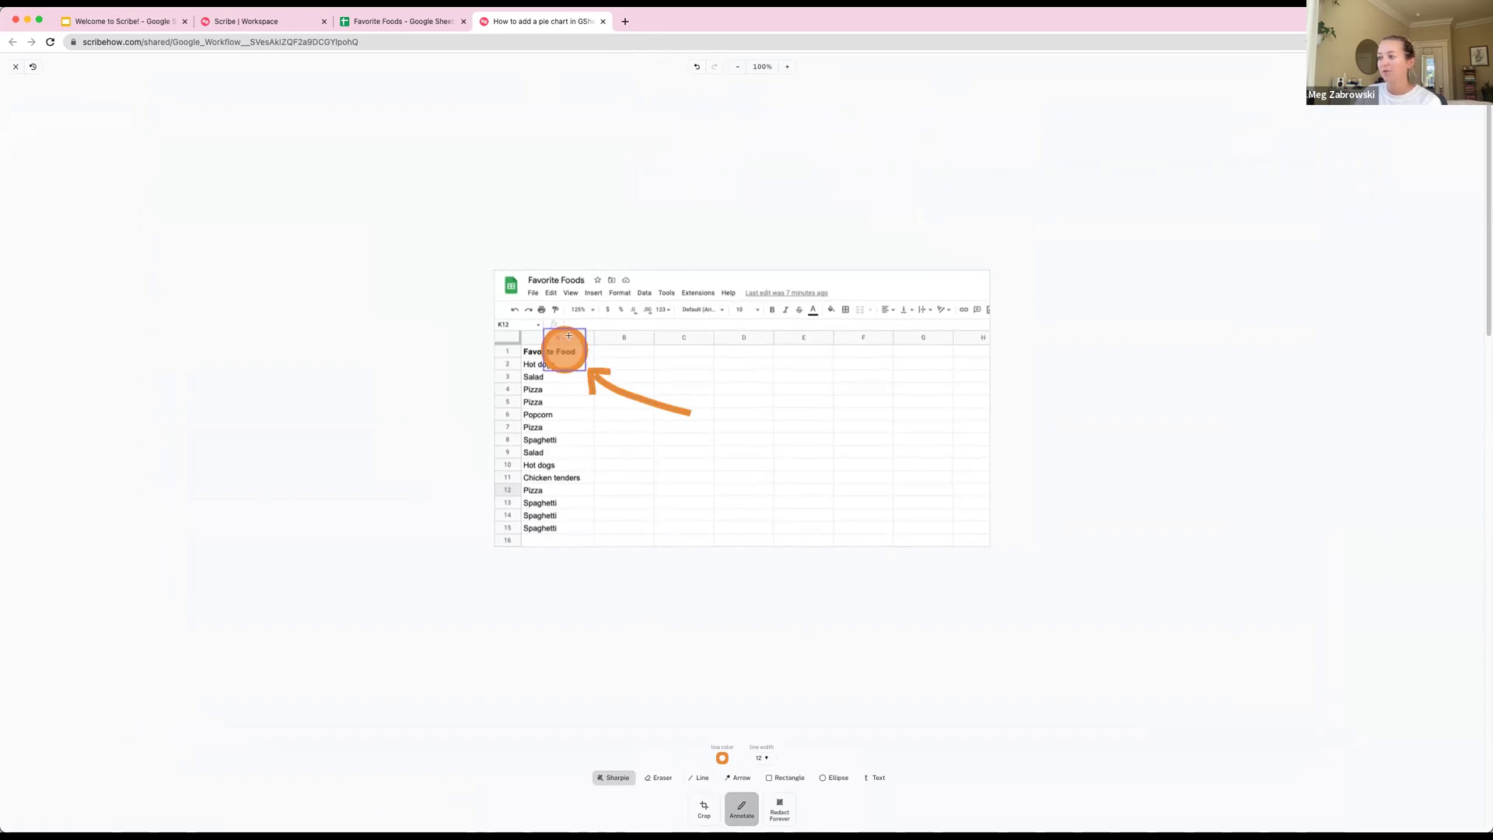
left_click_drag(566, 352, 553, 354)
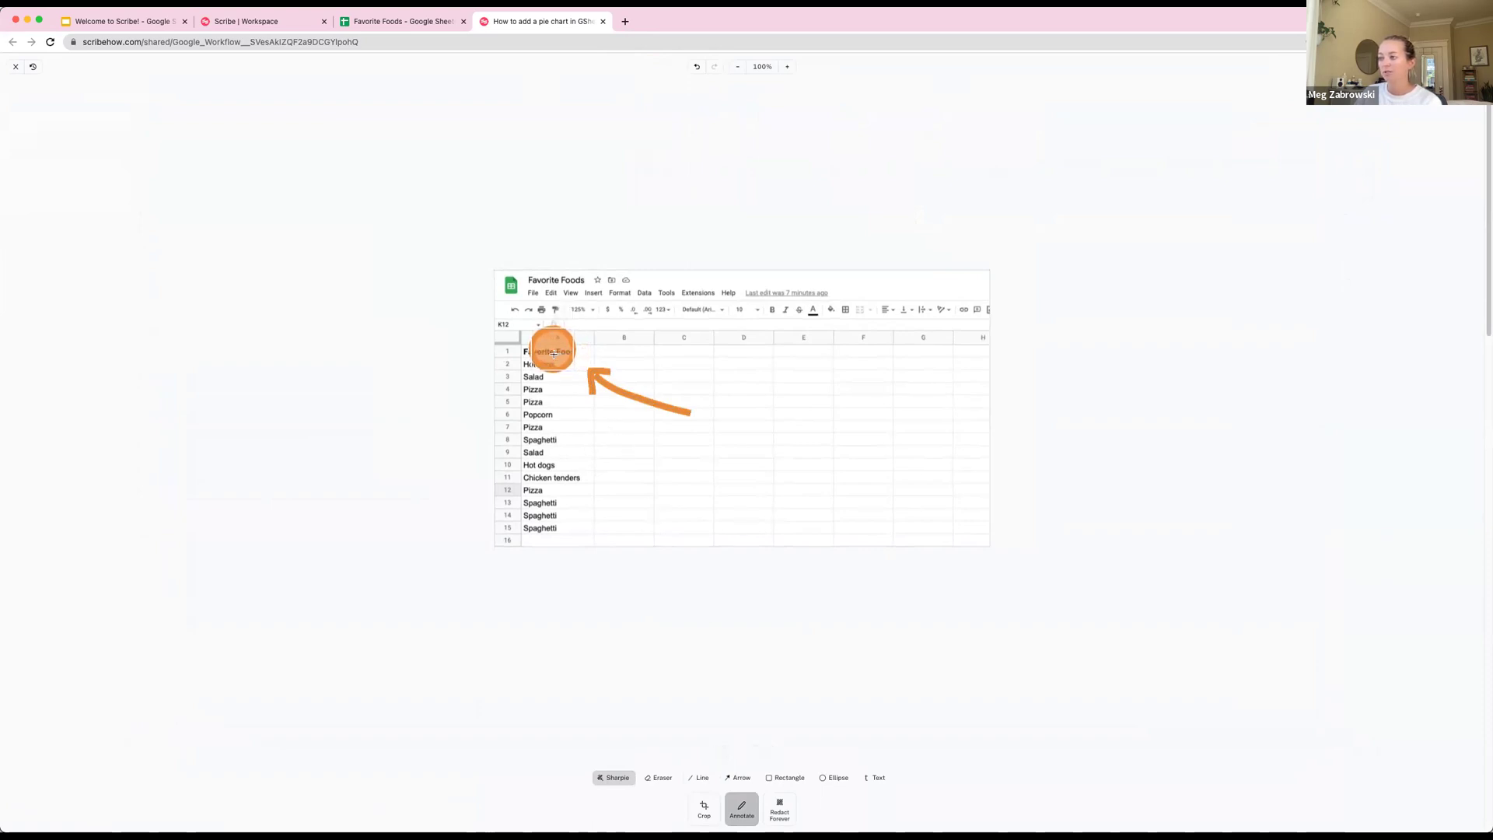
Permanently redact the Chicken tenders cell in row 11 and save the screenshot
left_click(779, 809)
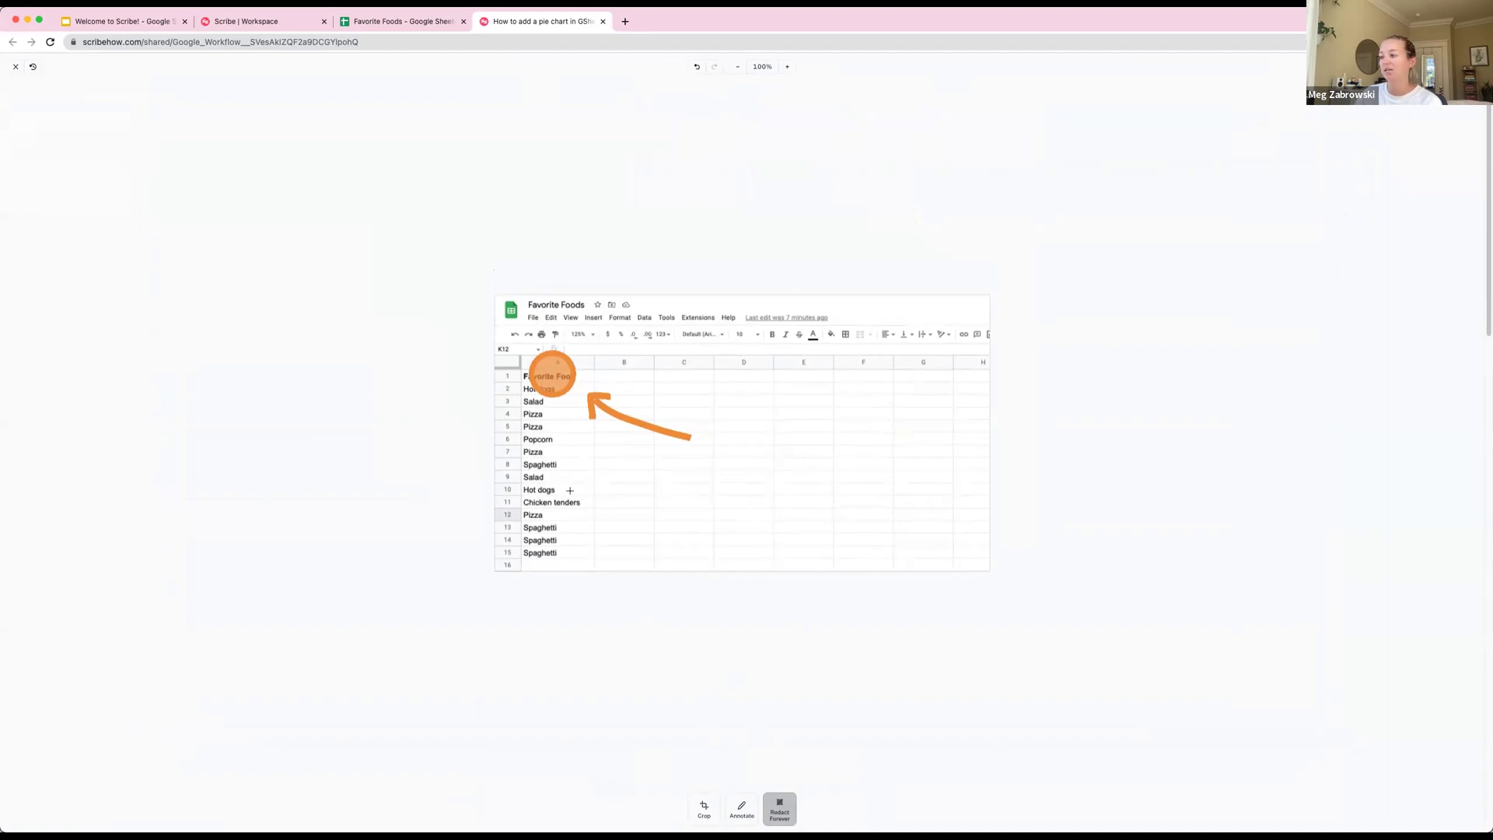
left_click_drag(585, 496, 521, 510)
key("Escape")
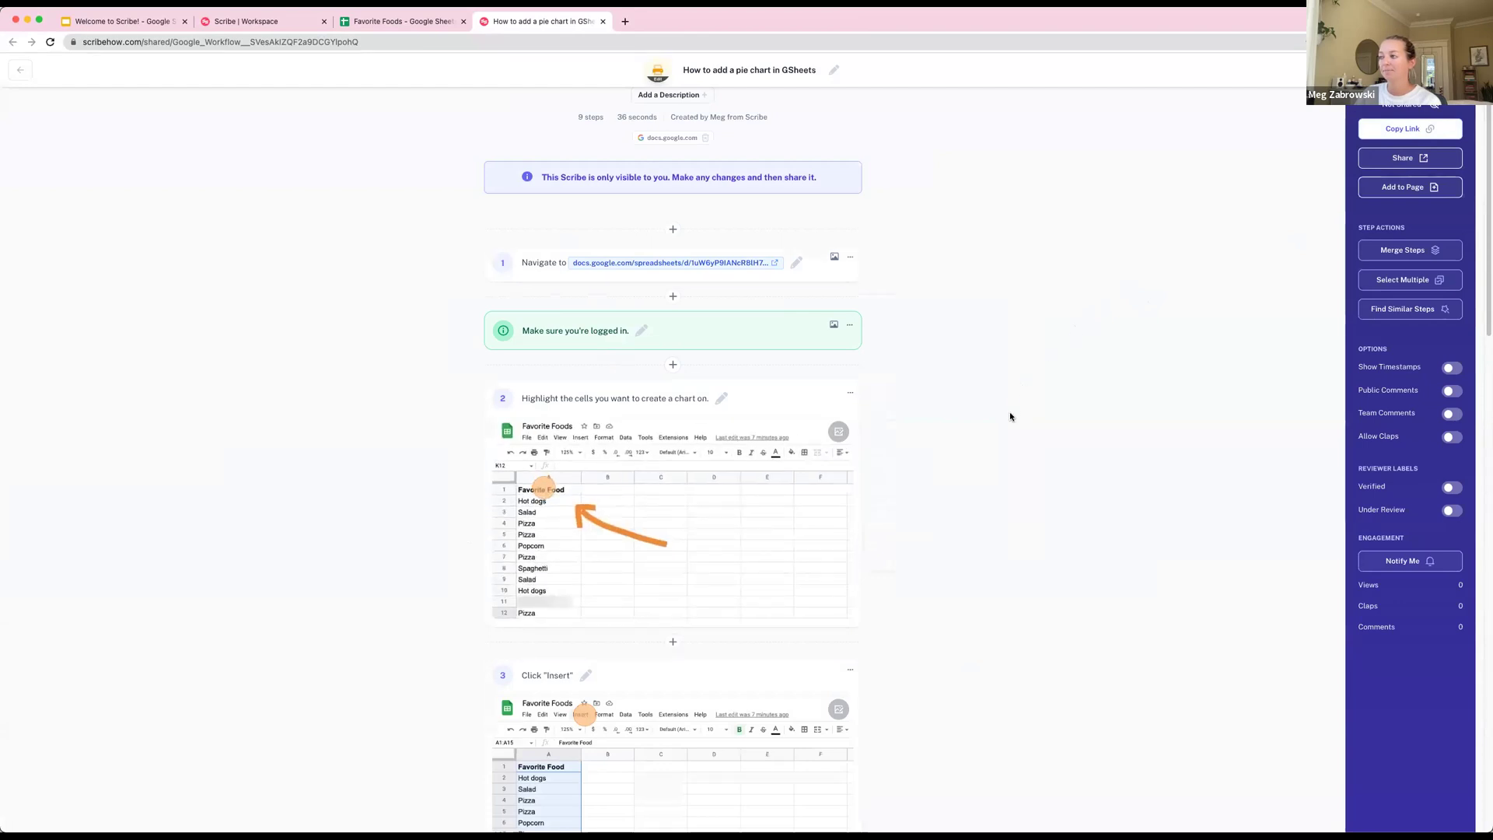
Delete the final chart-screenshot step 8 from the guide
scroll(1009, 422, "down", 6)
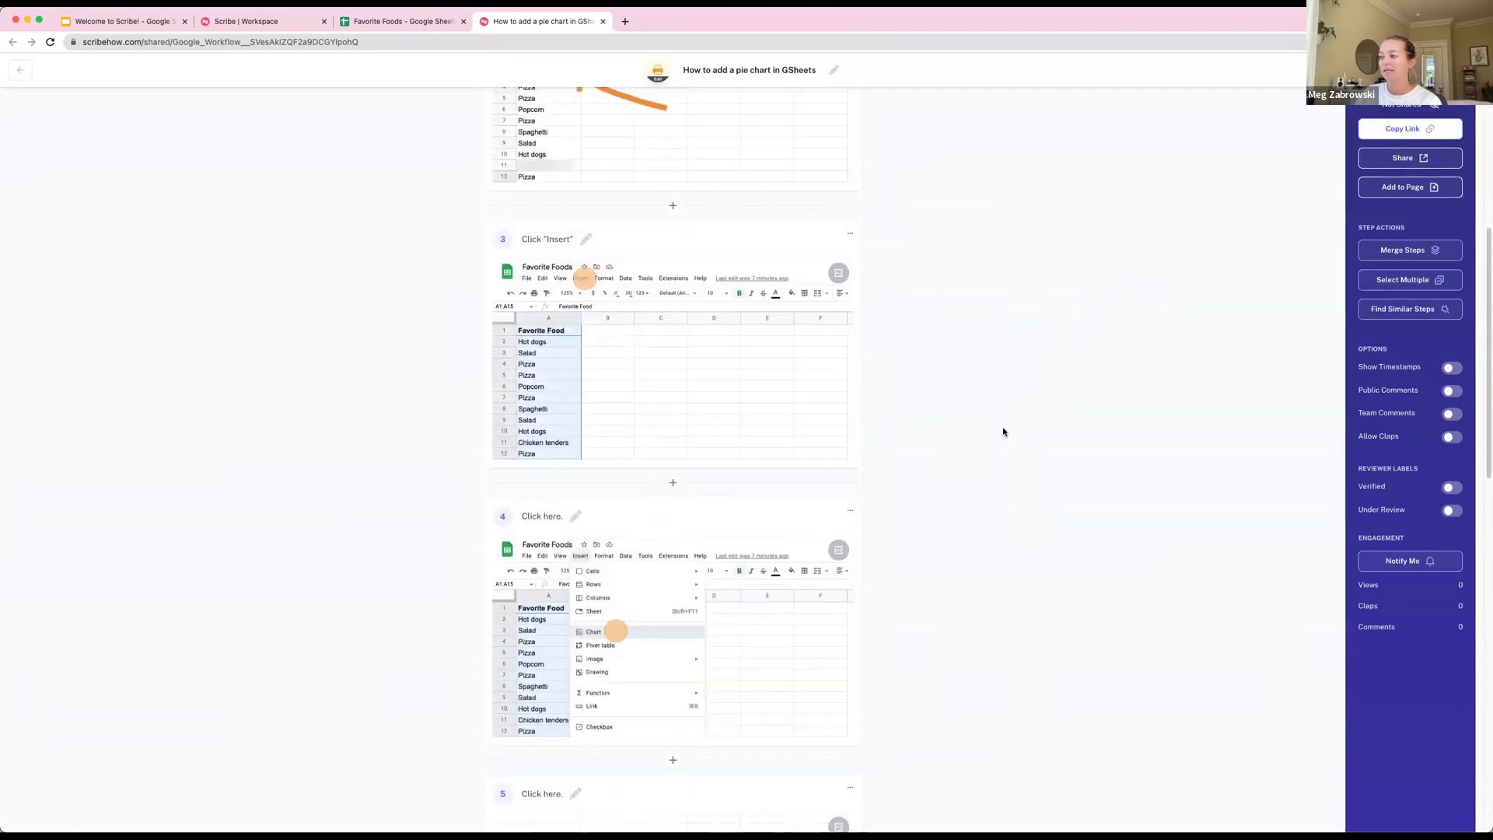
scroll(1003, 431, "down", 8)
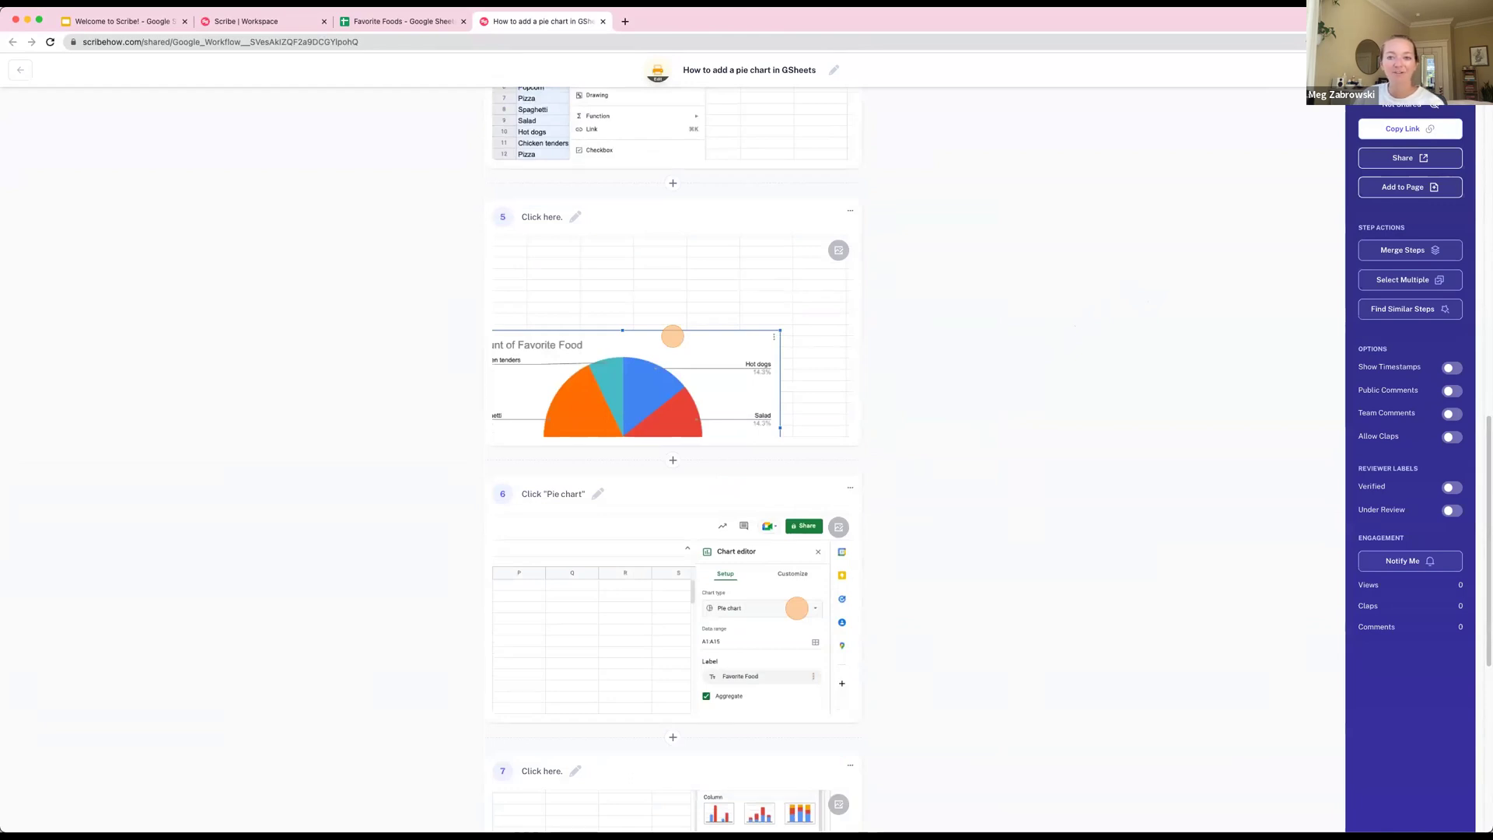
scroll(996, 389, "down", 7)
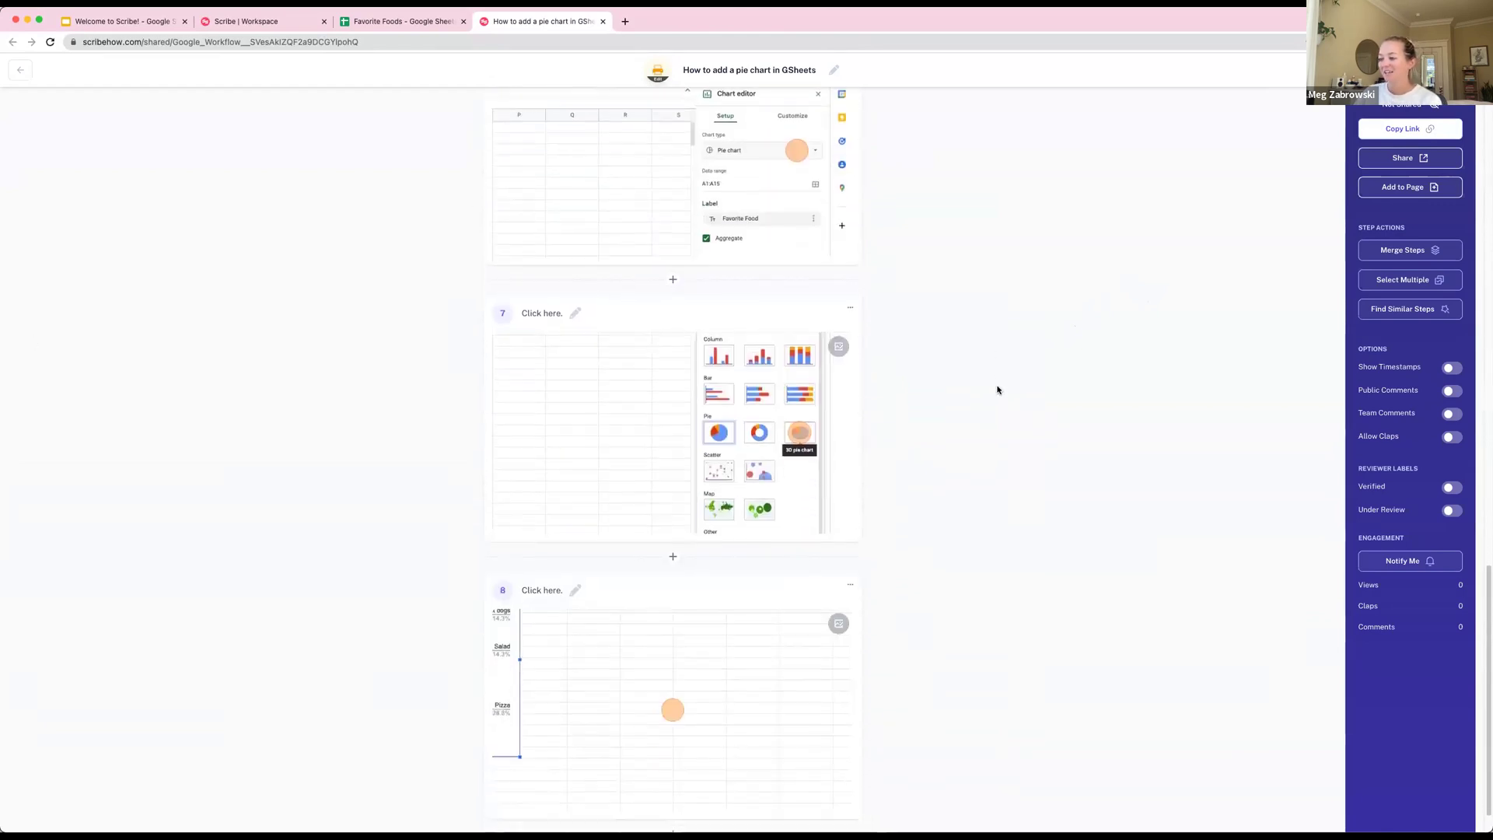
scroll(998, 389, "down", 1)
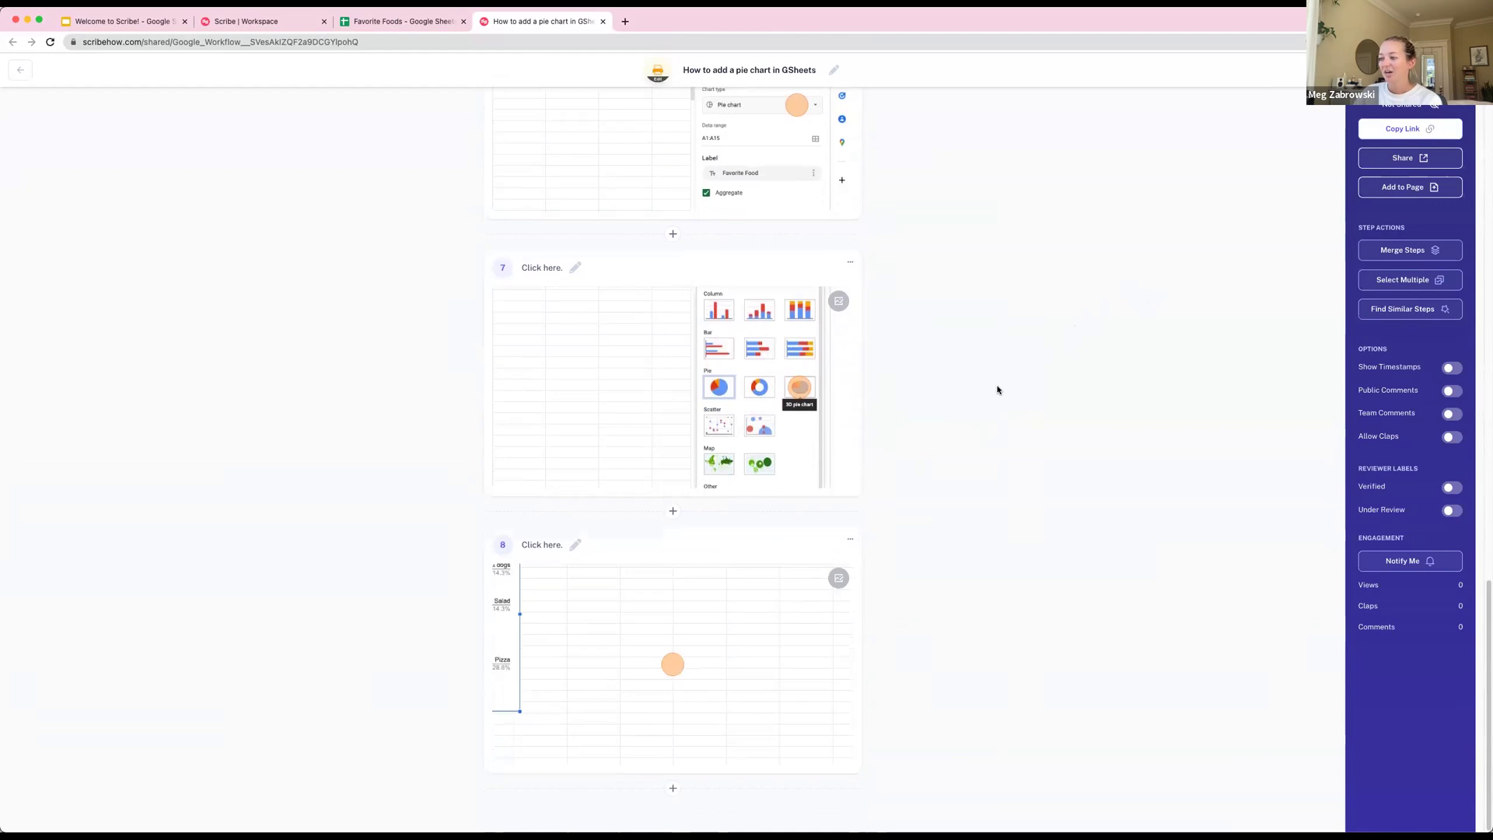
left_click(850, 540)
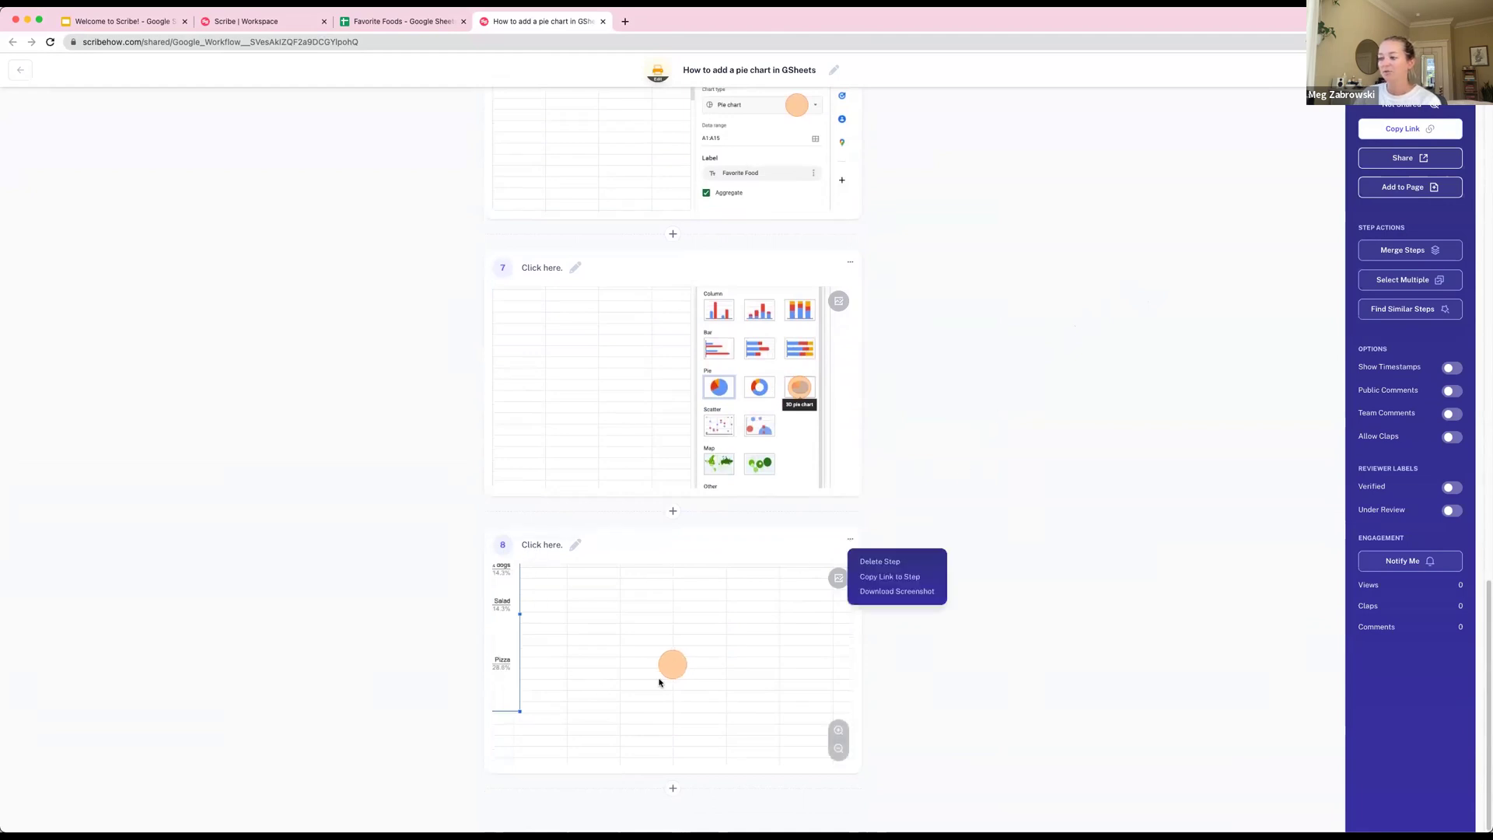
left_click(881, 562)
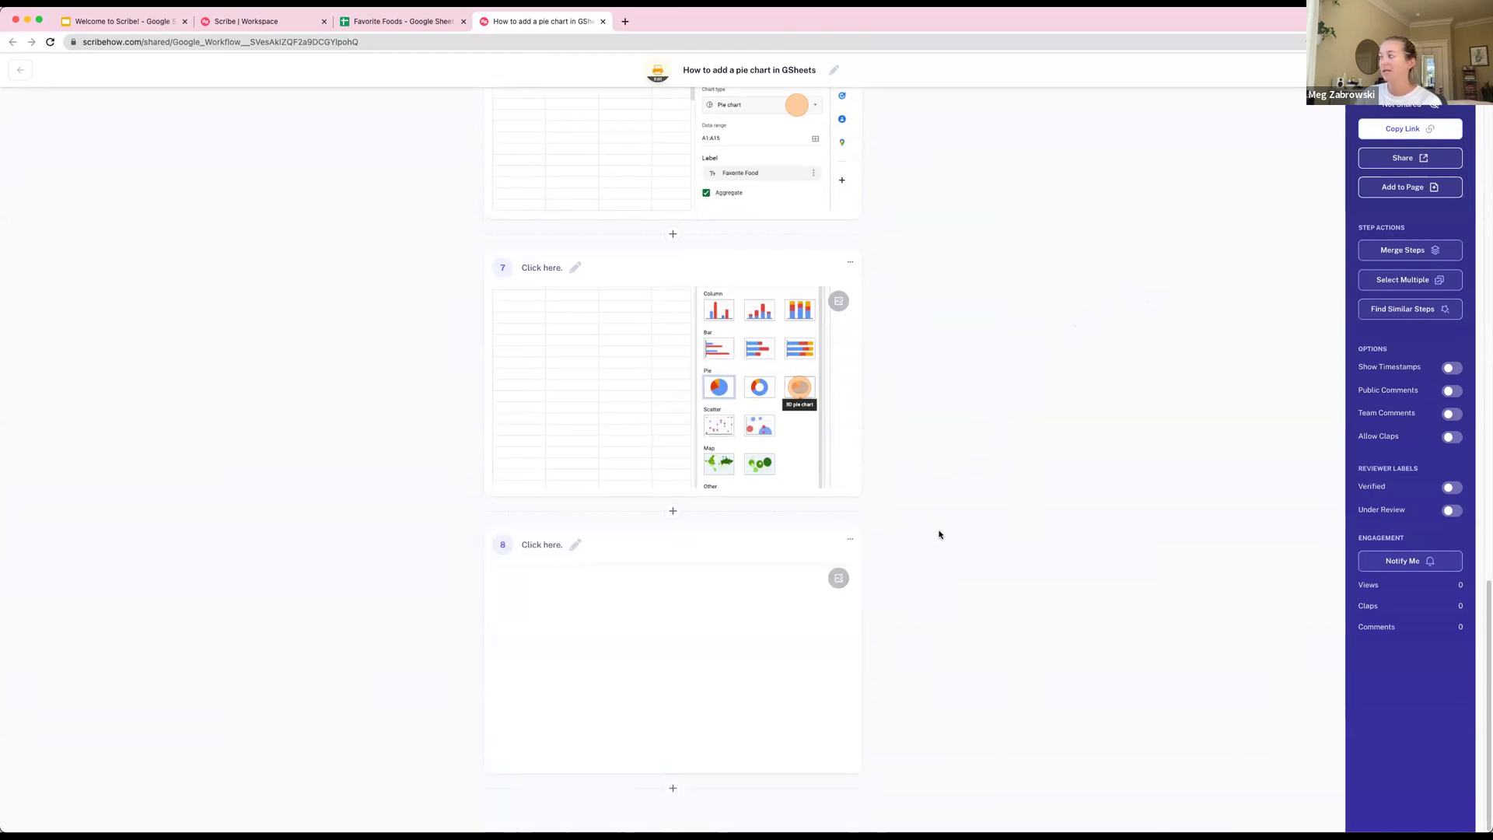
scroll(940, 534, "up", 15)
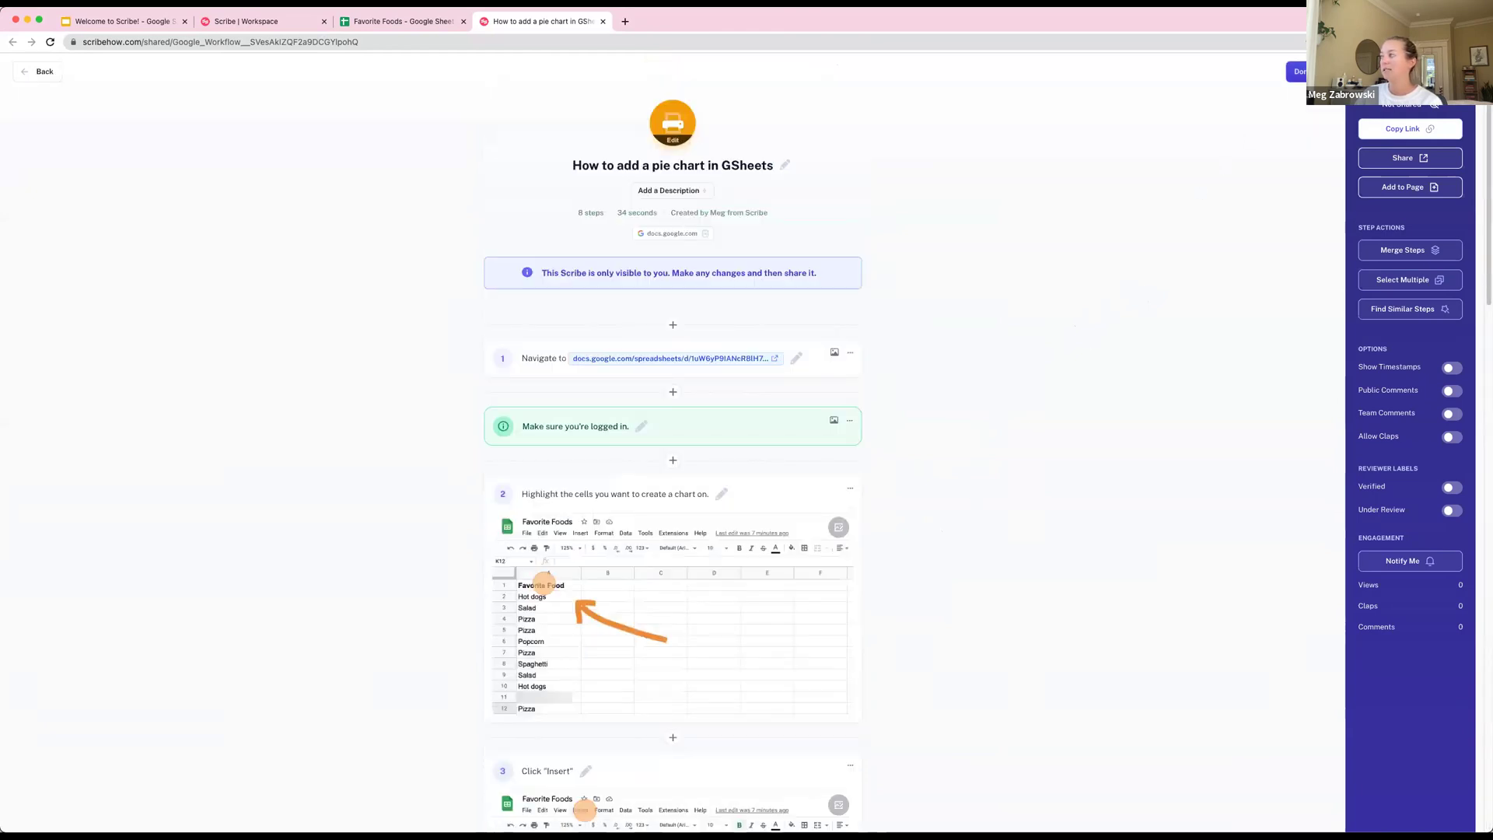
Finish editing and make the guide shareable with a link
left_click(1299, 70)
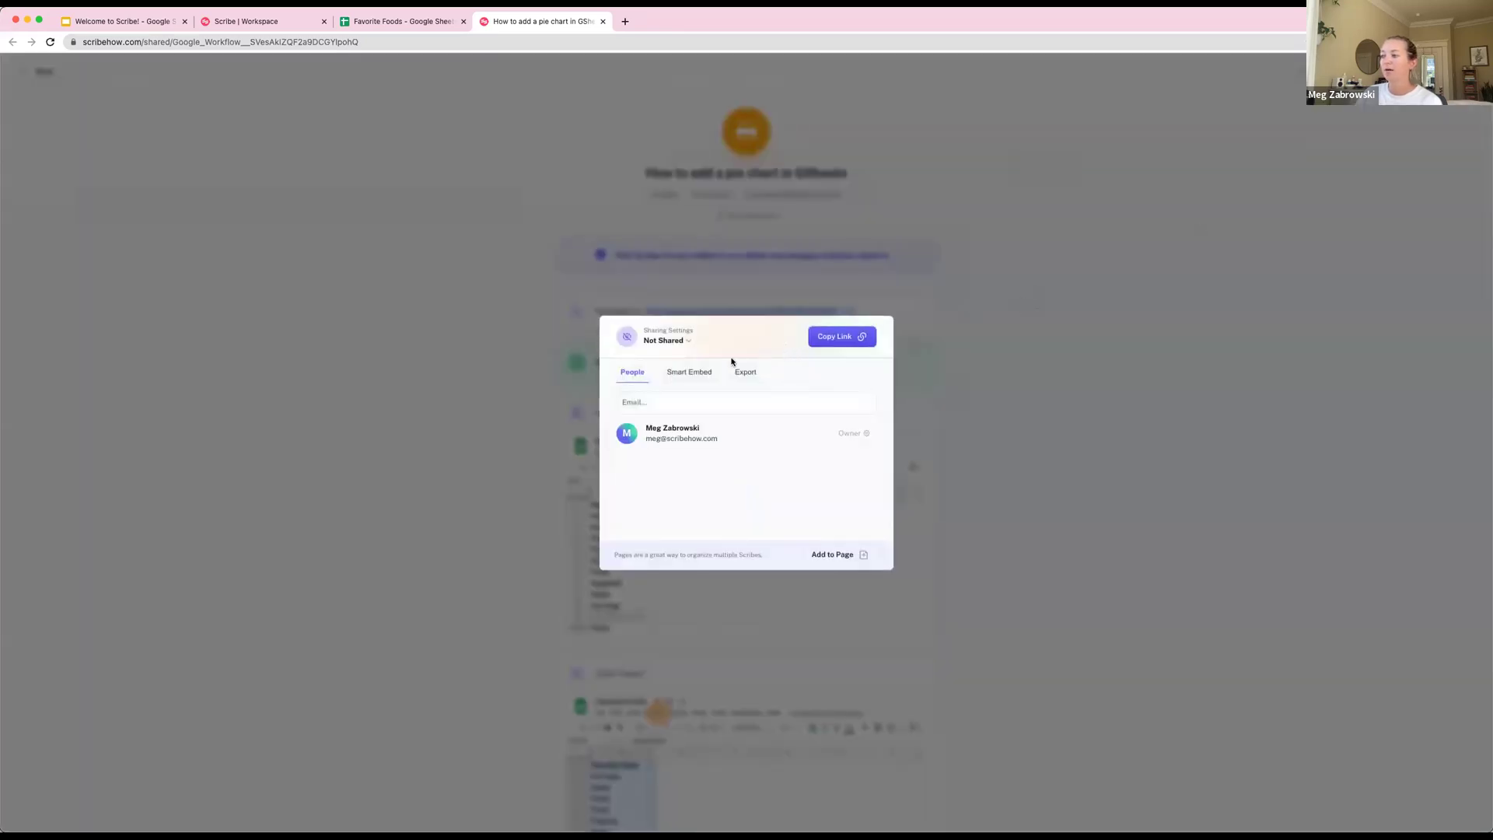
left_click(681, 341)
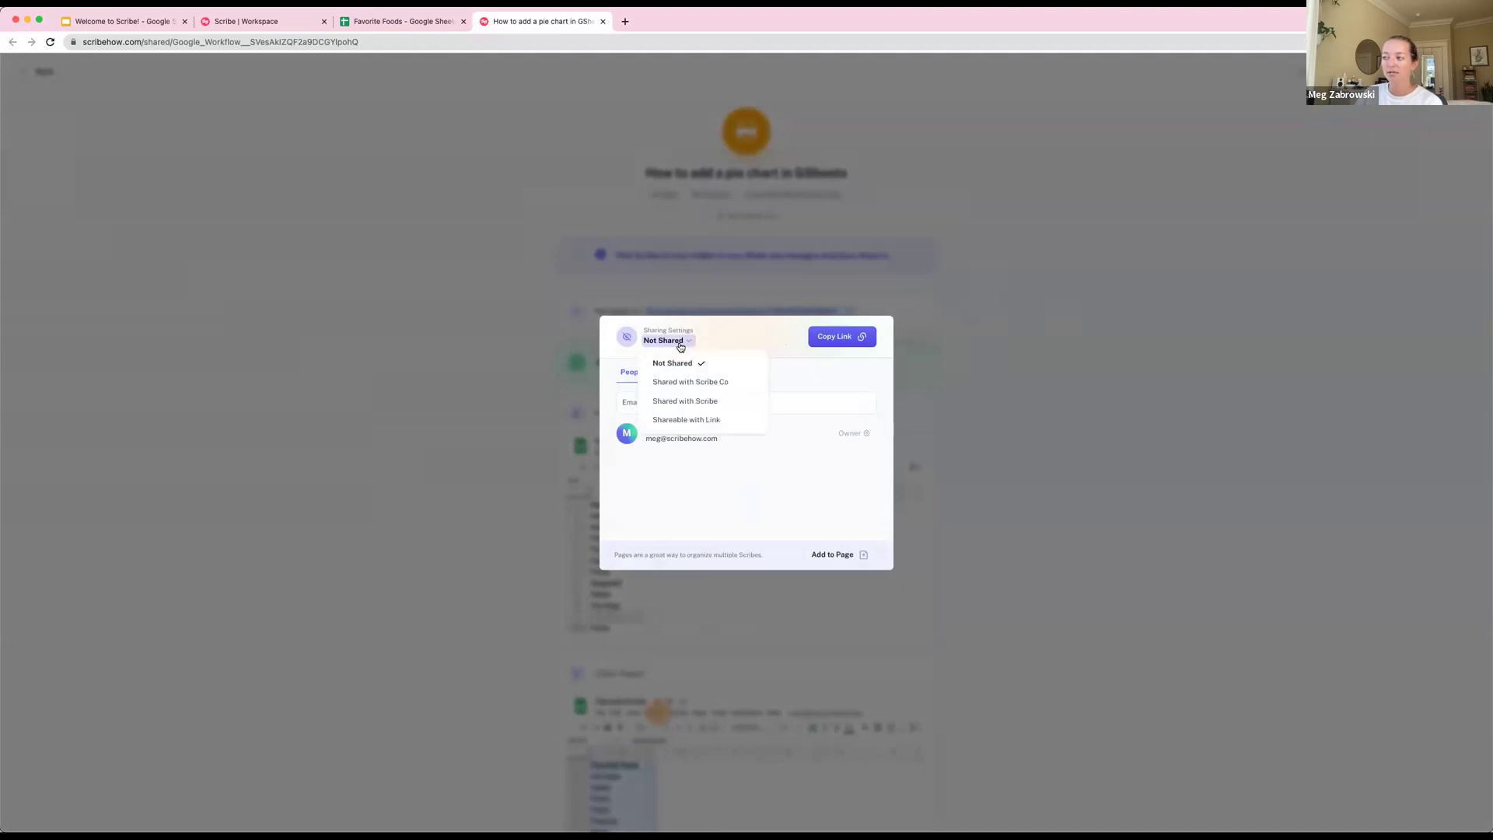
left_click(683, 420)
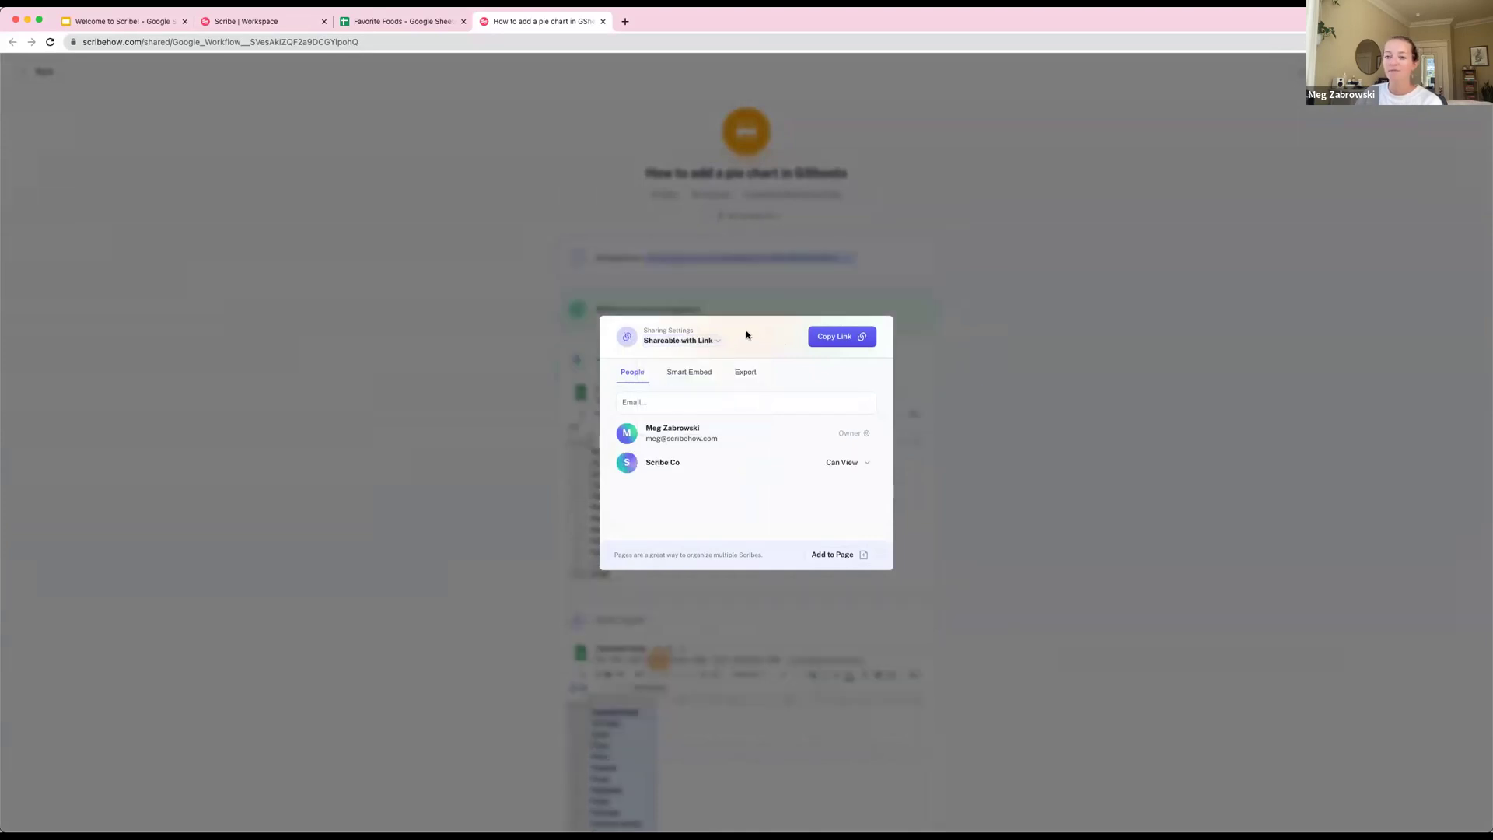
Copy the share link and change Scribe Co's access from Can View to Can Edit
left_click(837, 344)
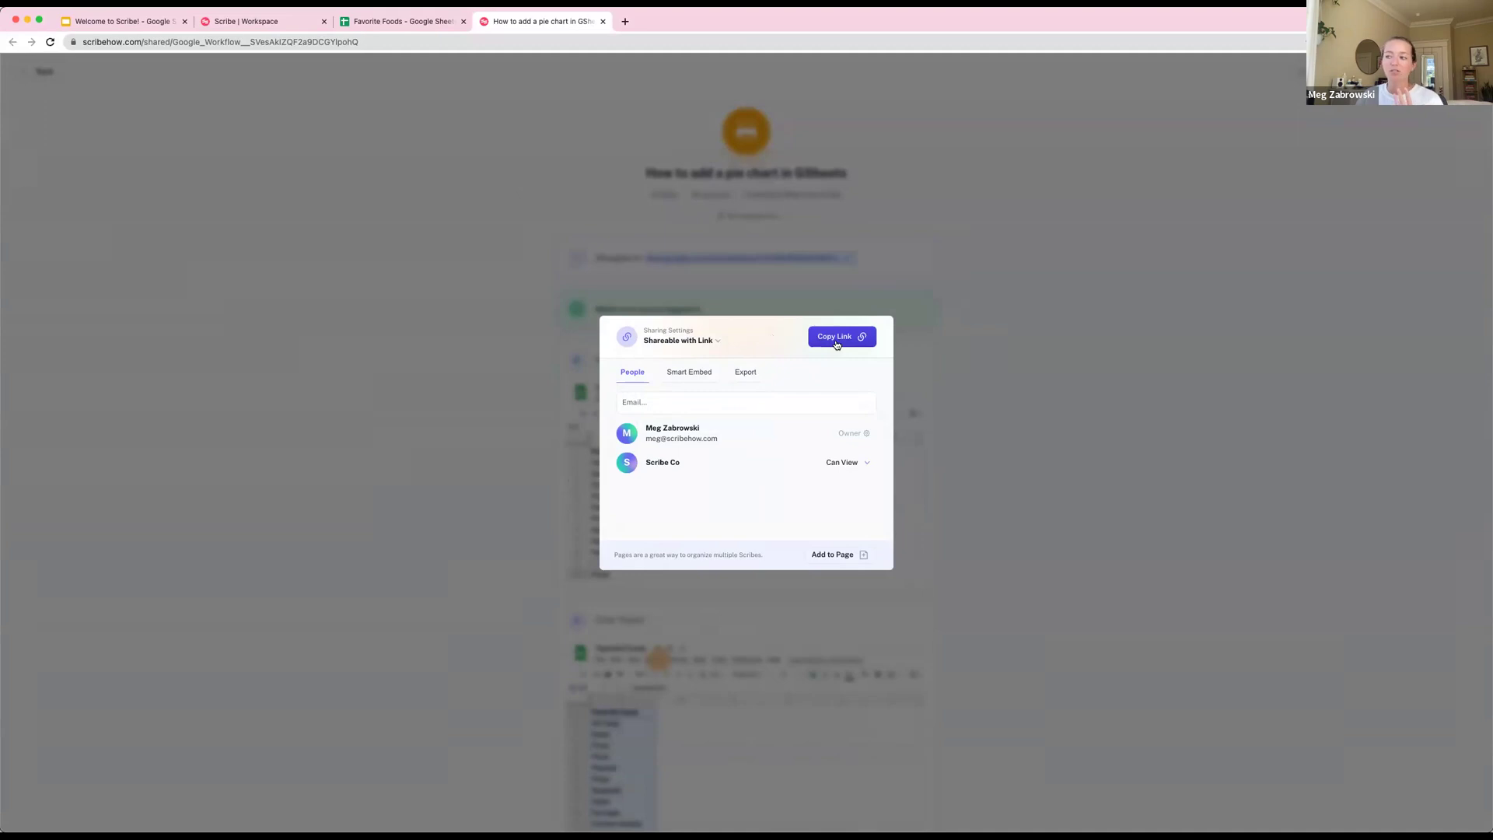
left_click(837, 342)
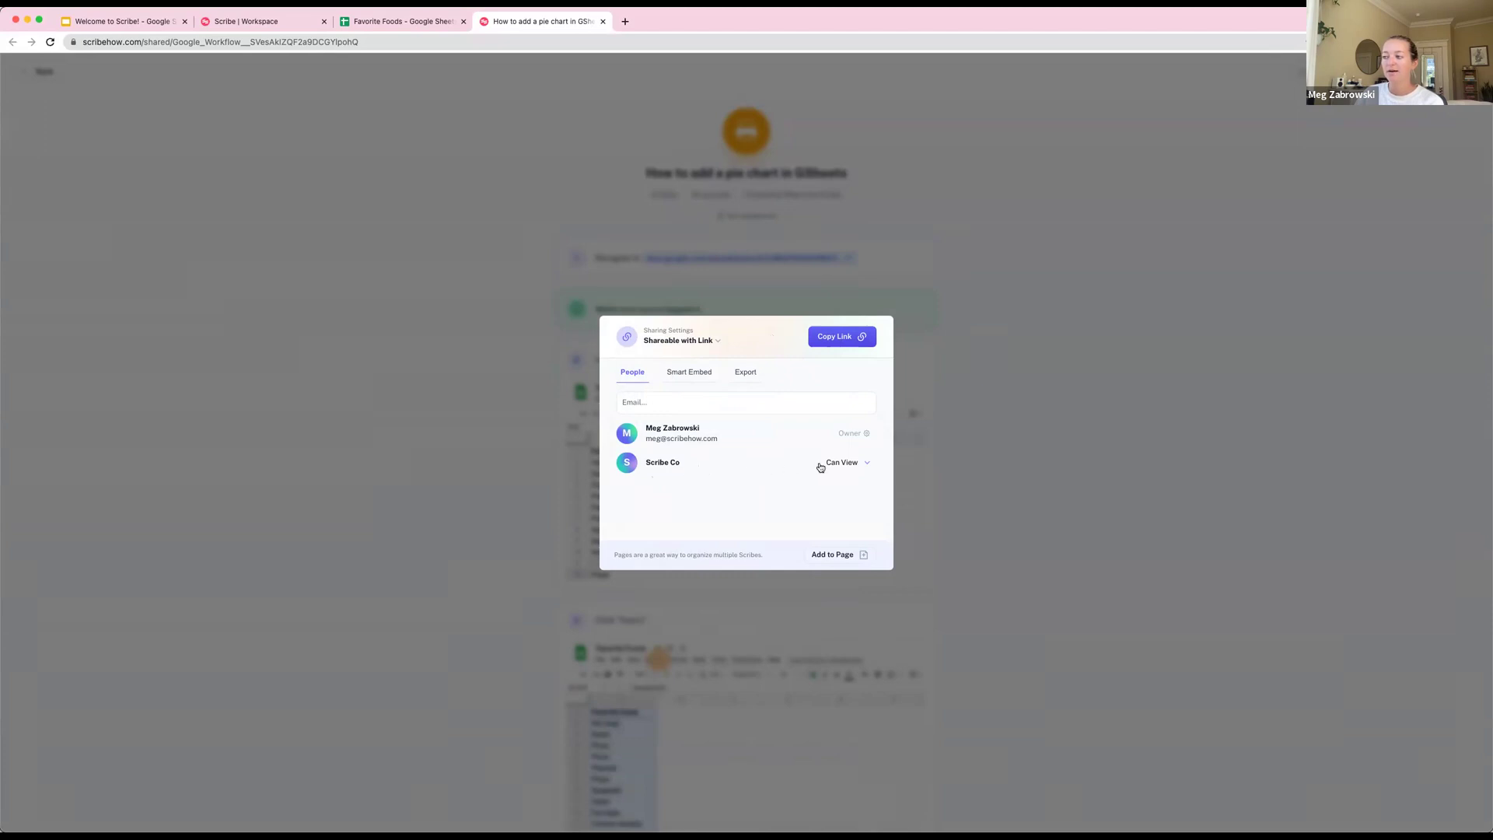
left_click(864, 470)
left_click(836, 505)
Preview the Smart Embed in a new tab, step it to step 2, then return
left_click(699, 381)
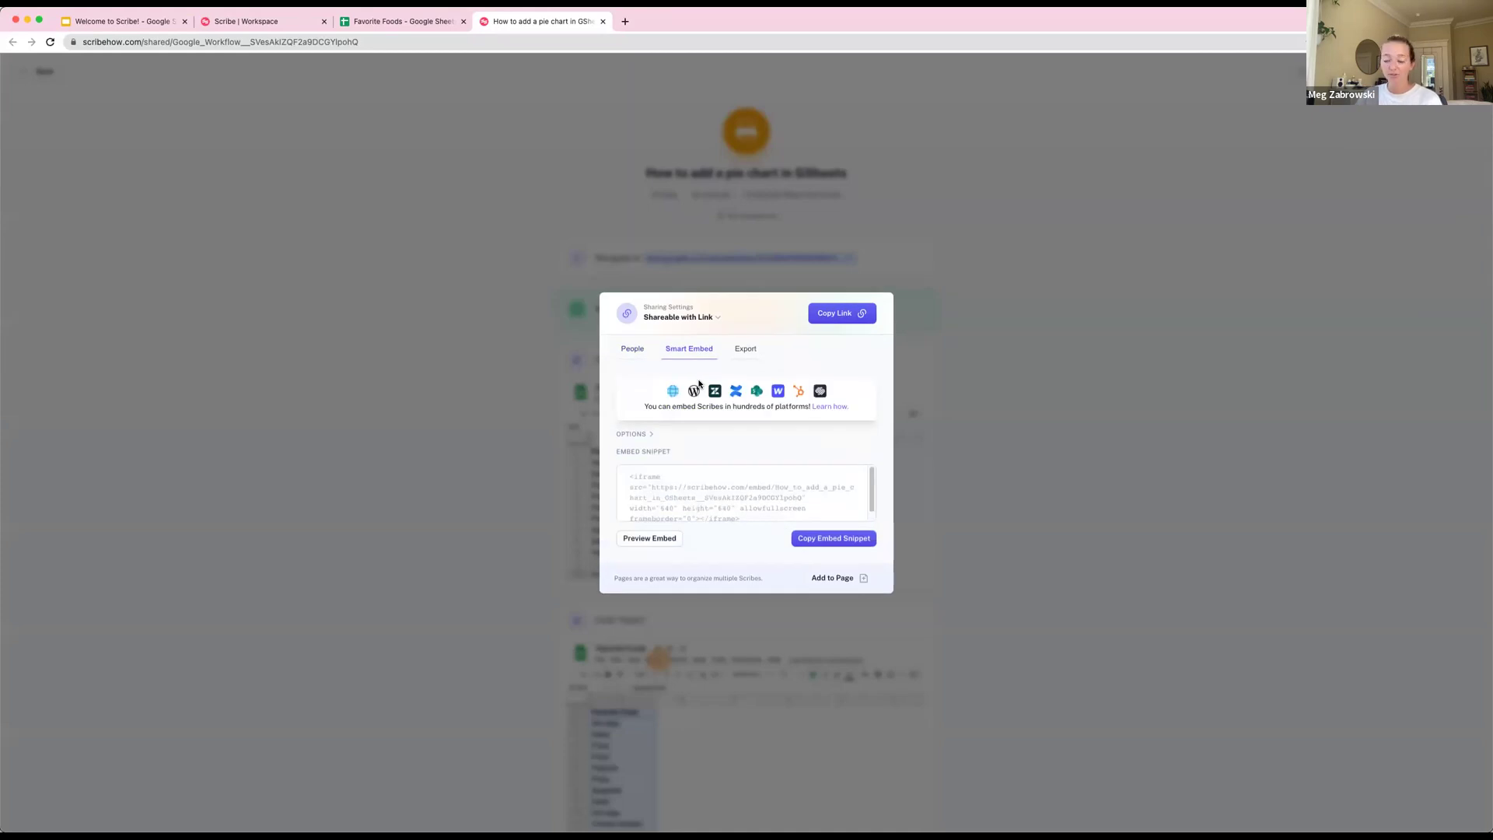
left_click(647, 538)
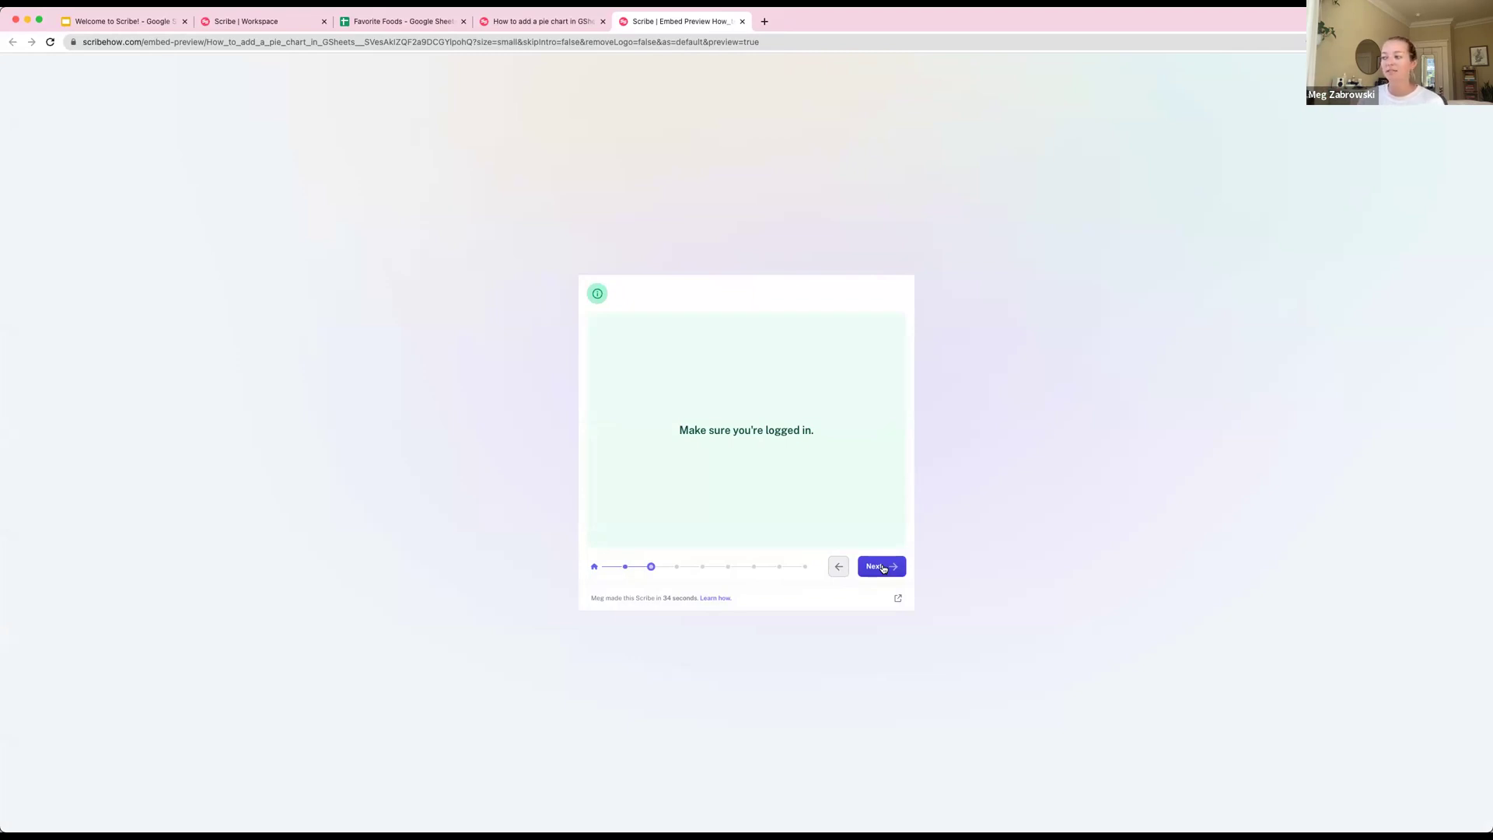
left_click(882, 567)
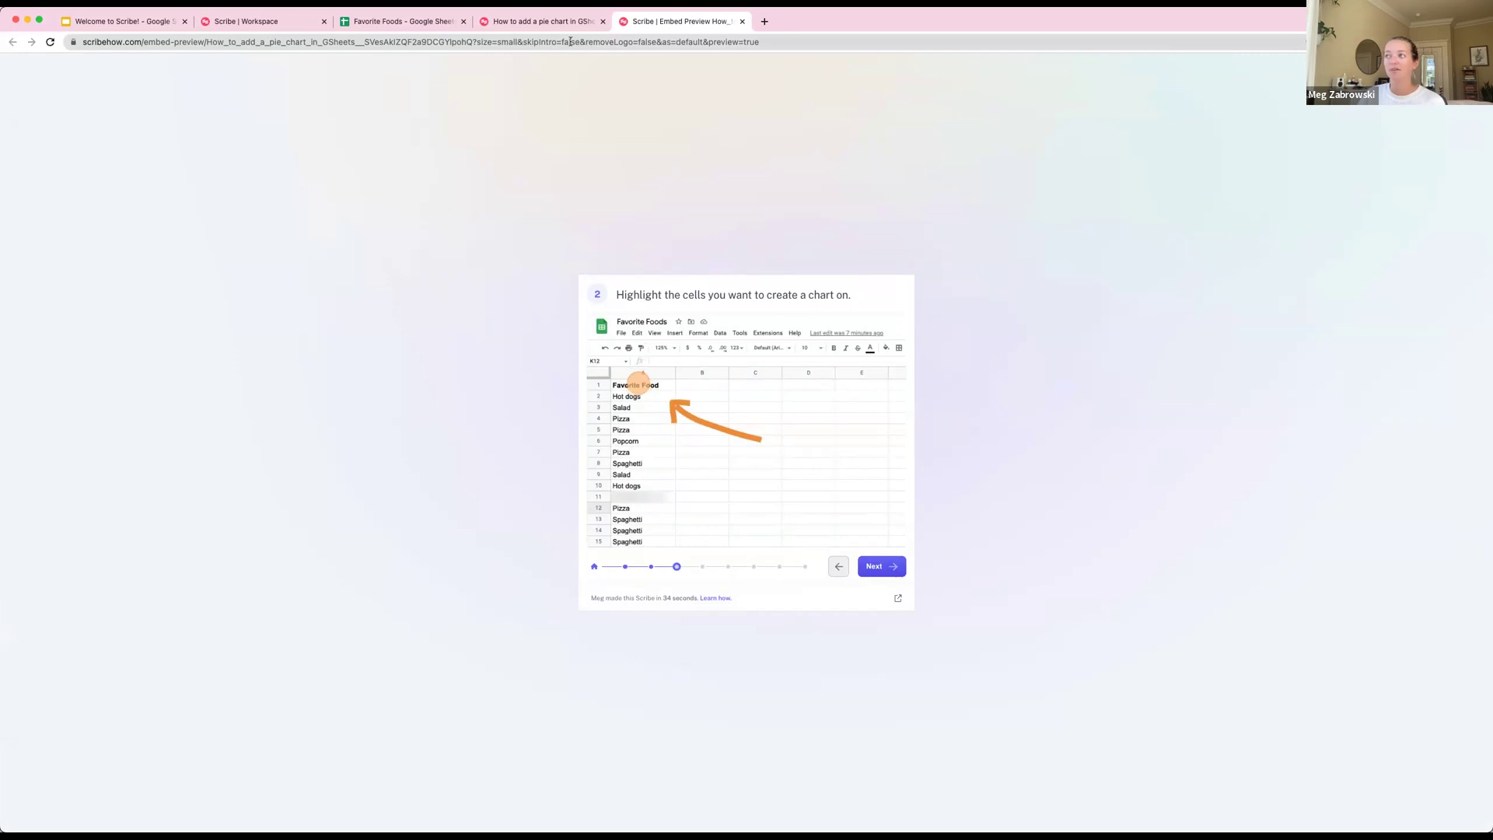
left_click(564, 28)
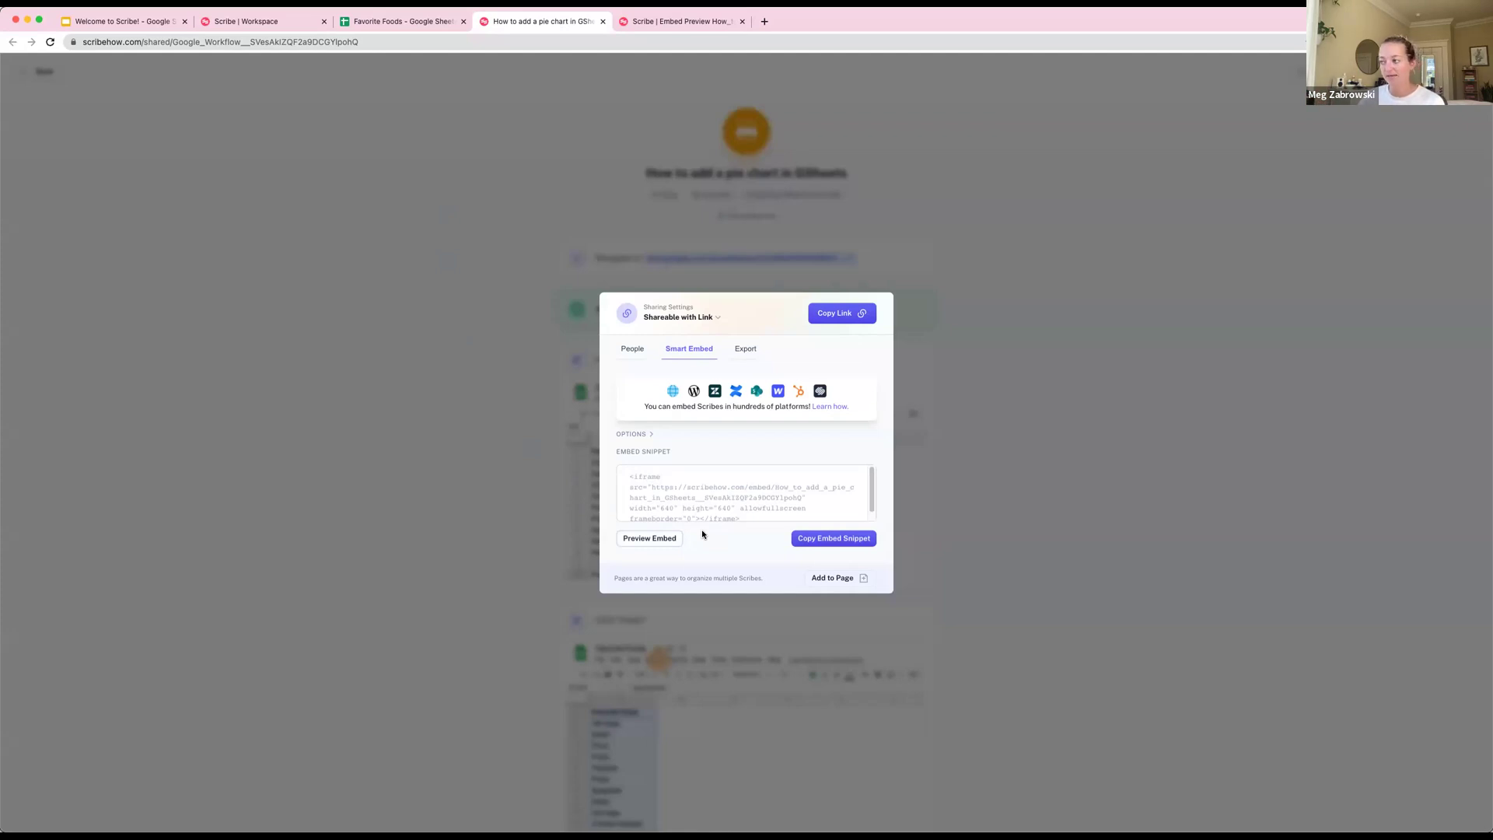
Look over the Export formats, then go back to the People list
left_click(747, 349)
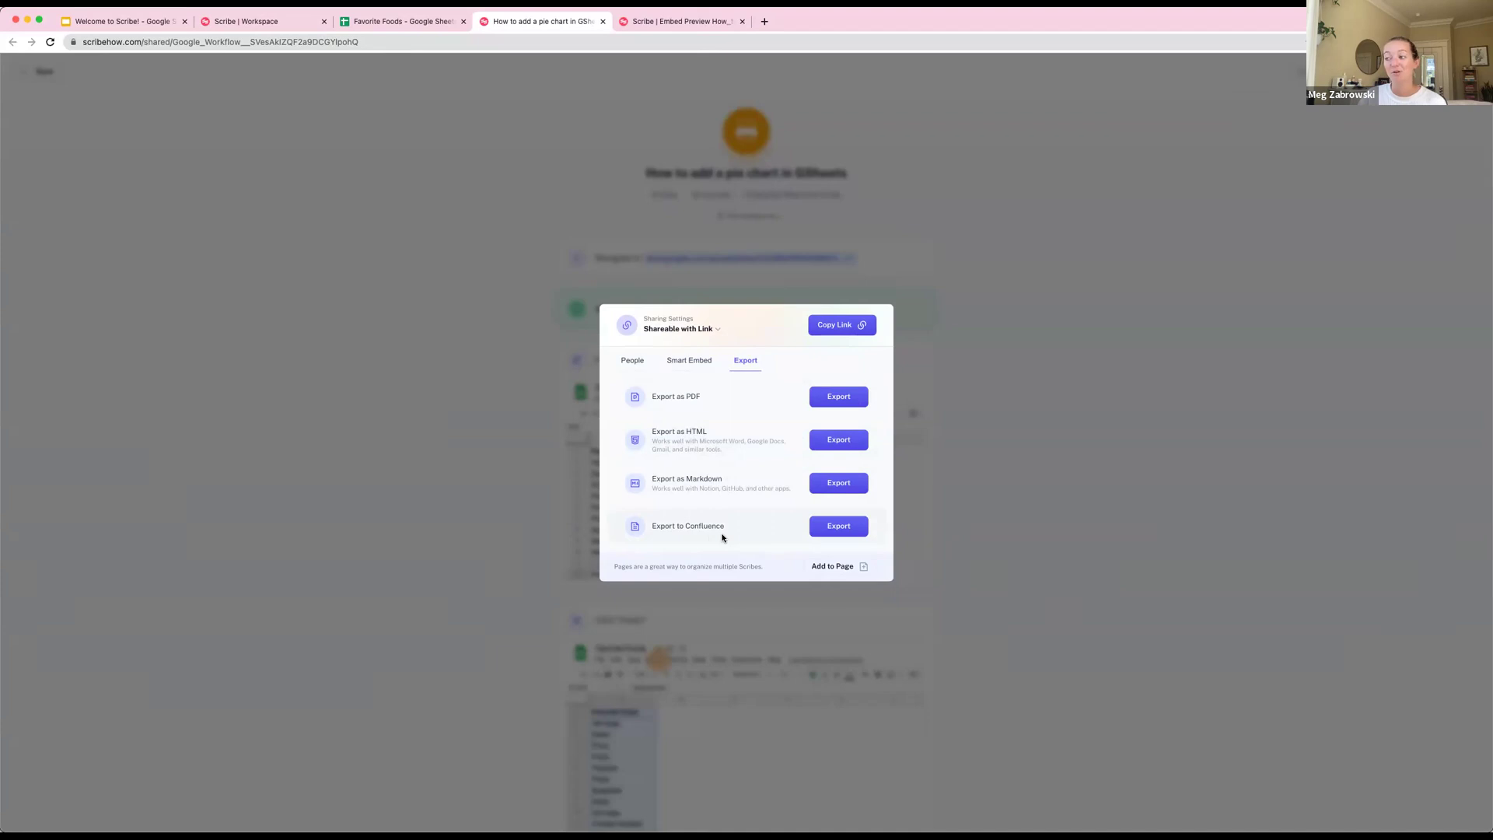
left_click(632, 373)
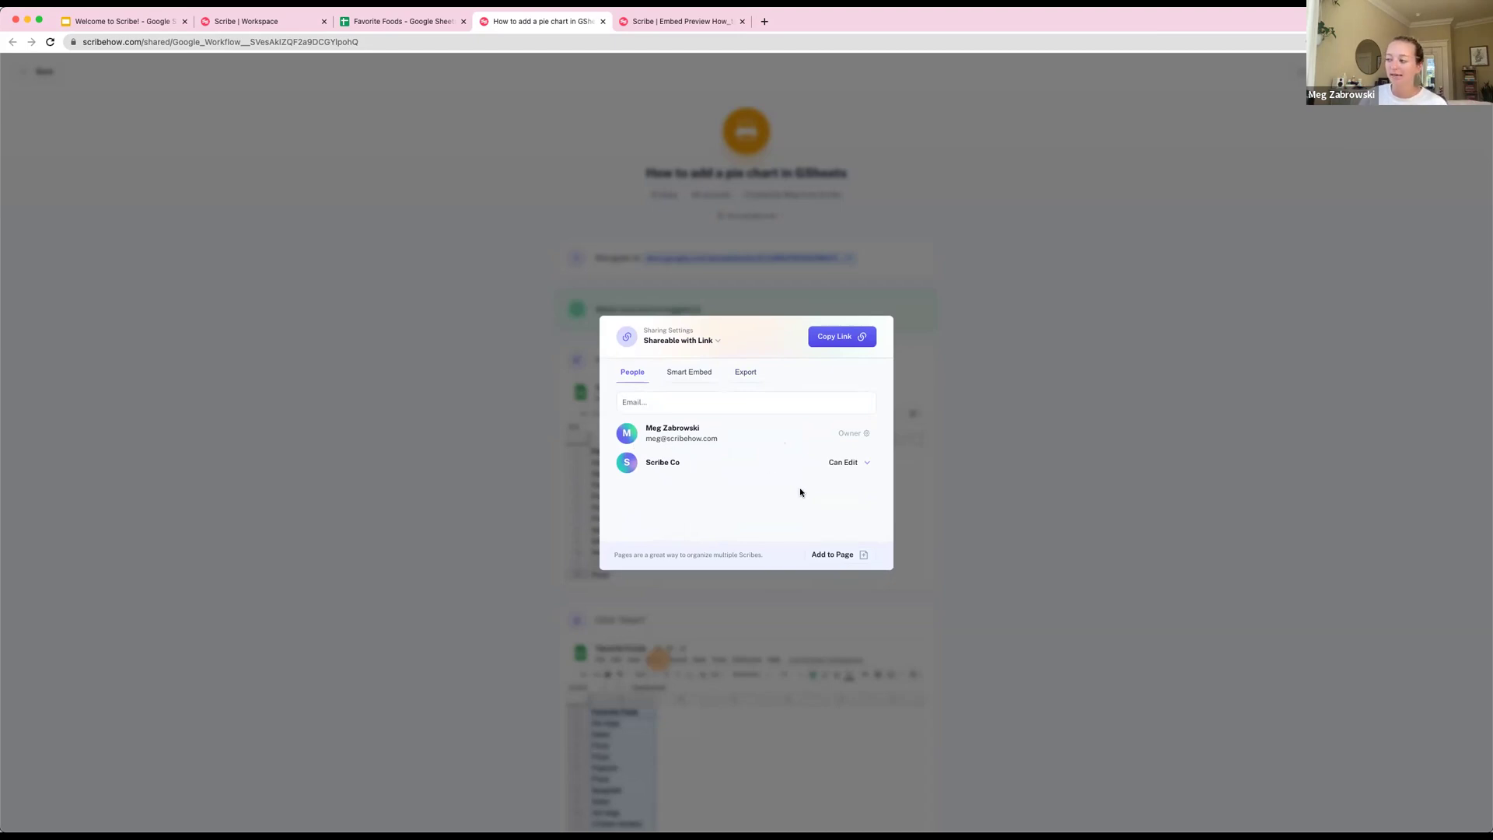
Add the pie chart guide to a new Page and delete the stray /vi text below it
left_click(846, 560)
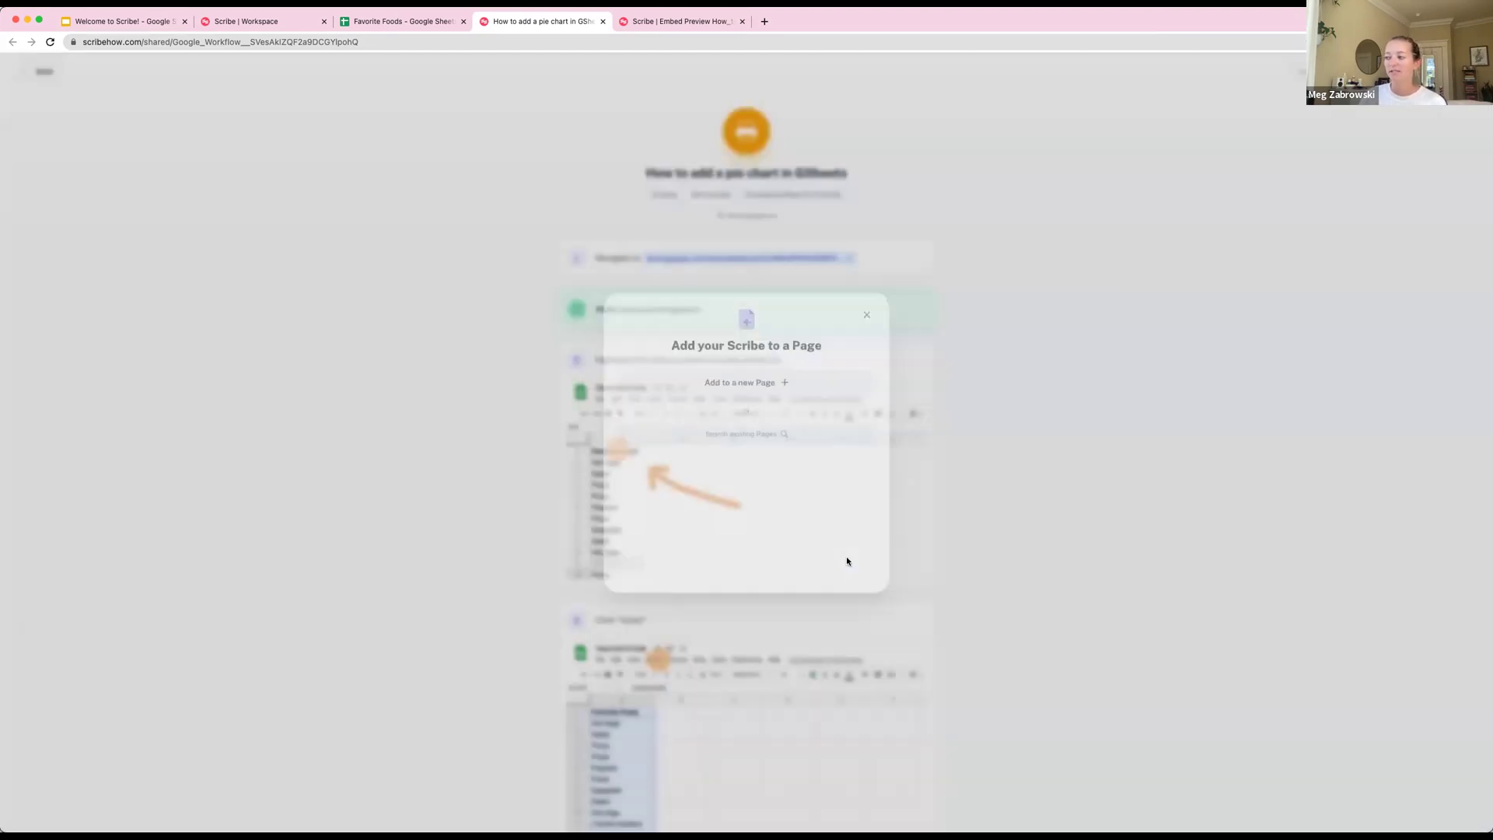
left_click(762, 384)
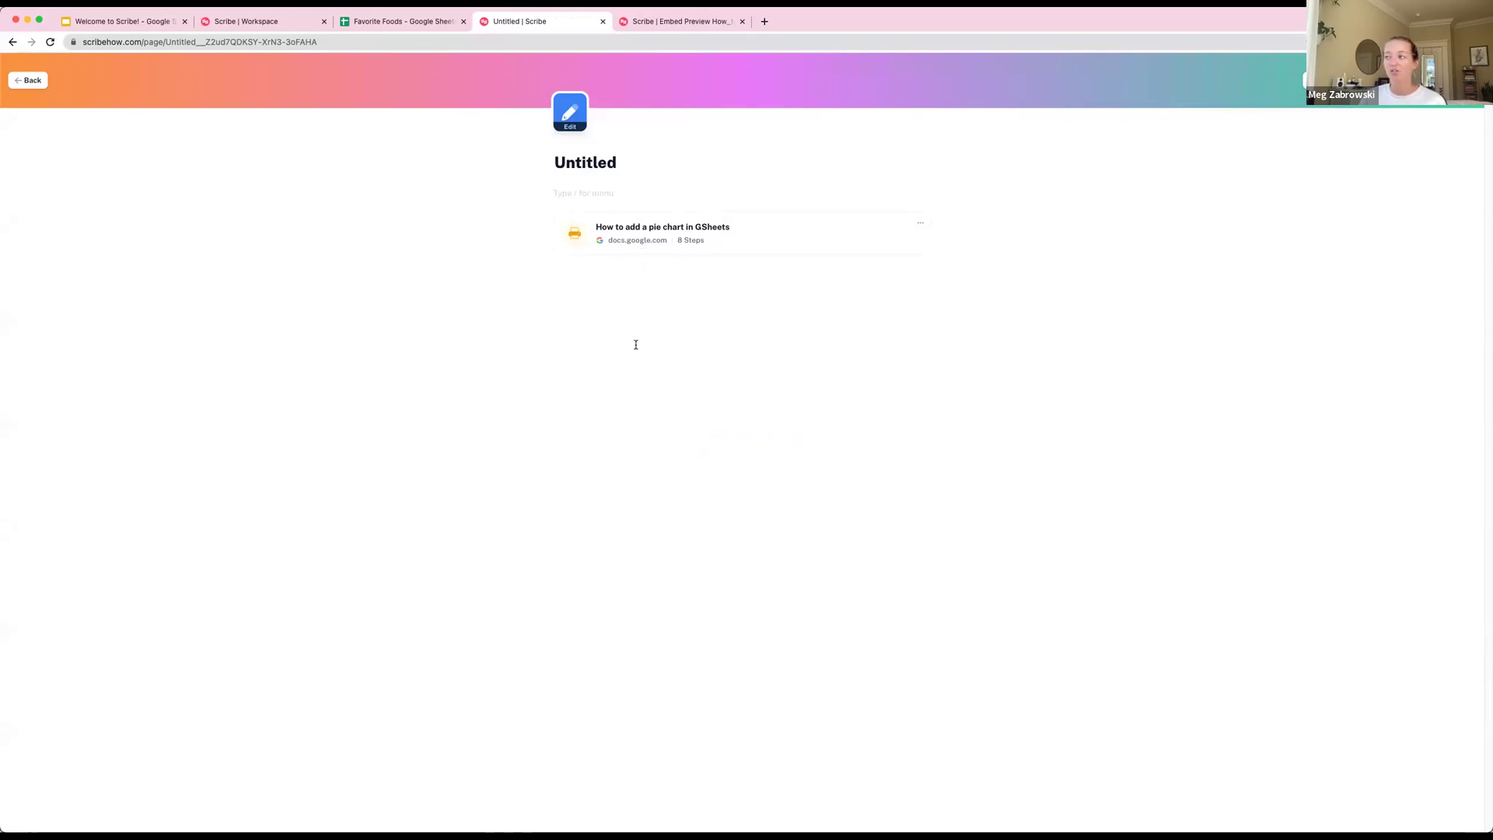
type("sohdfluhdf")
key("Return")
type("/vi")
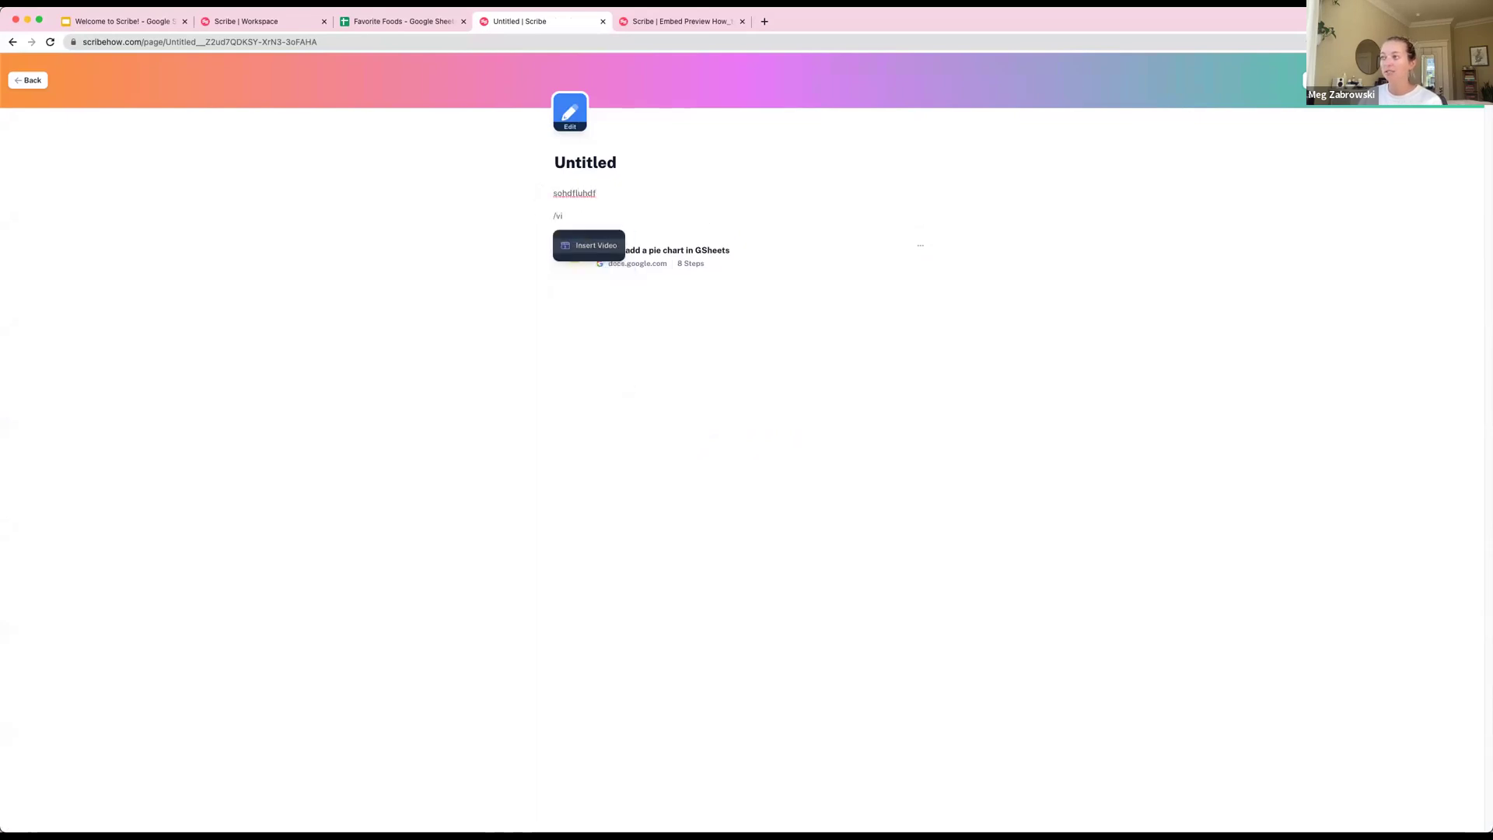
left_click(579, 216)
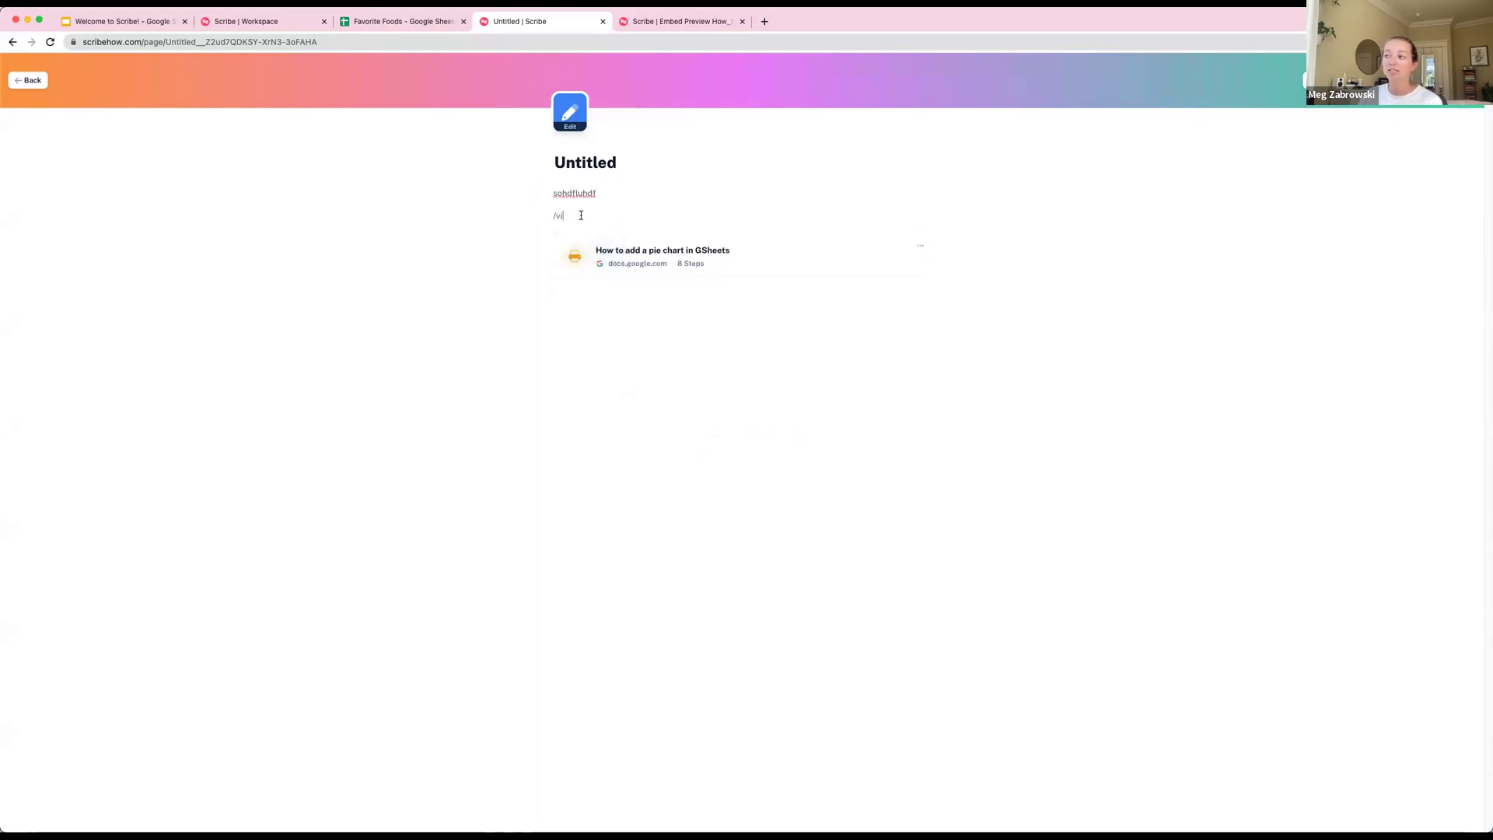
double_click(581, 216)
key("BackSpace")
Browse the / block menu to insert another Scribe, then close the search without inserting
left_click(593, 317)
type("/")
key("Down")
key("Down")
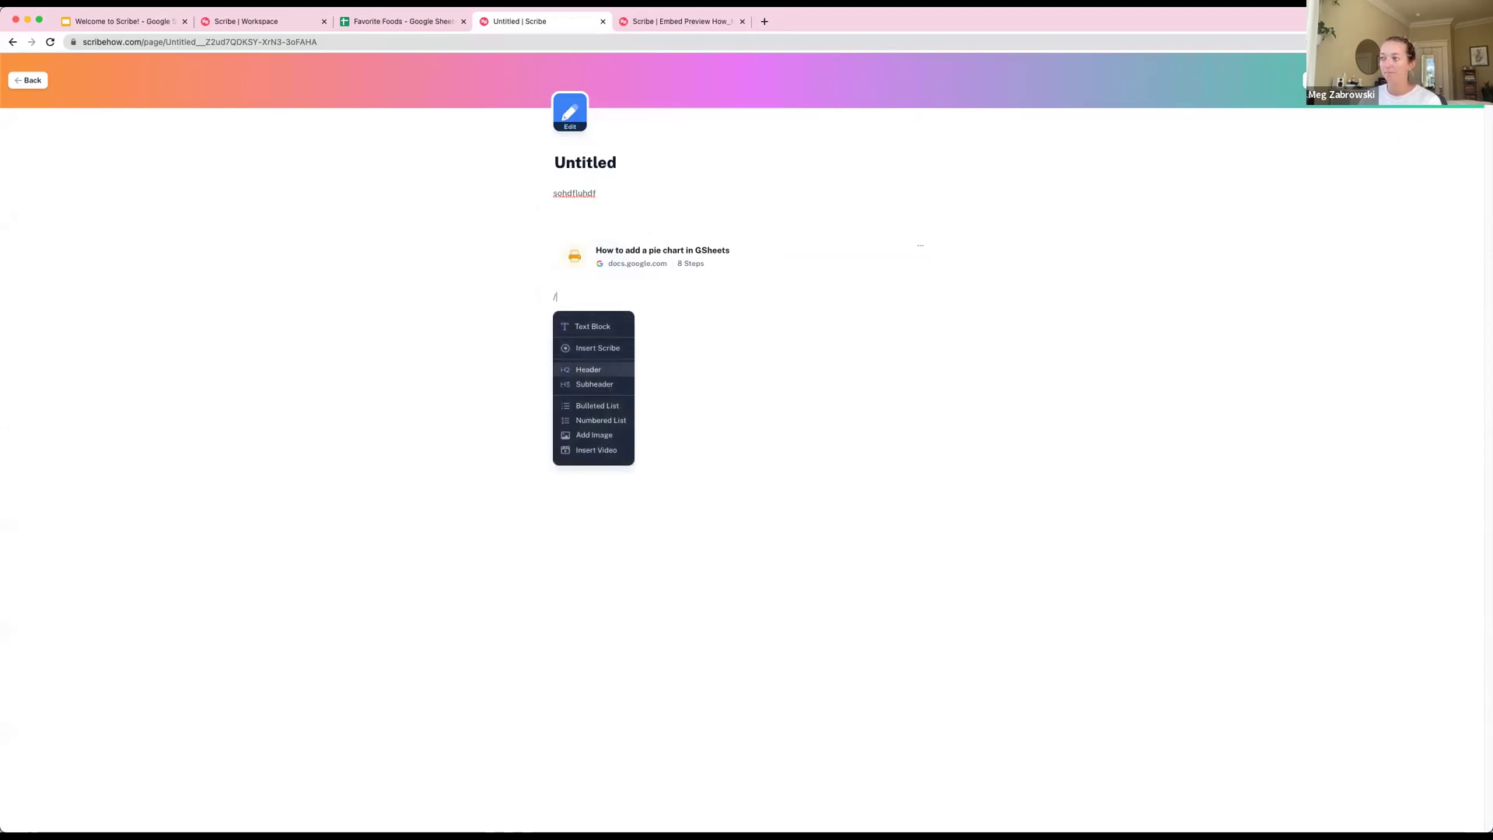
key("Up")
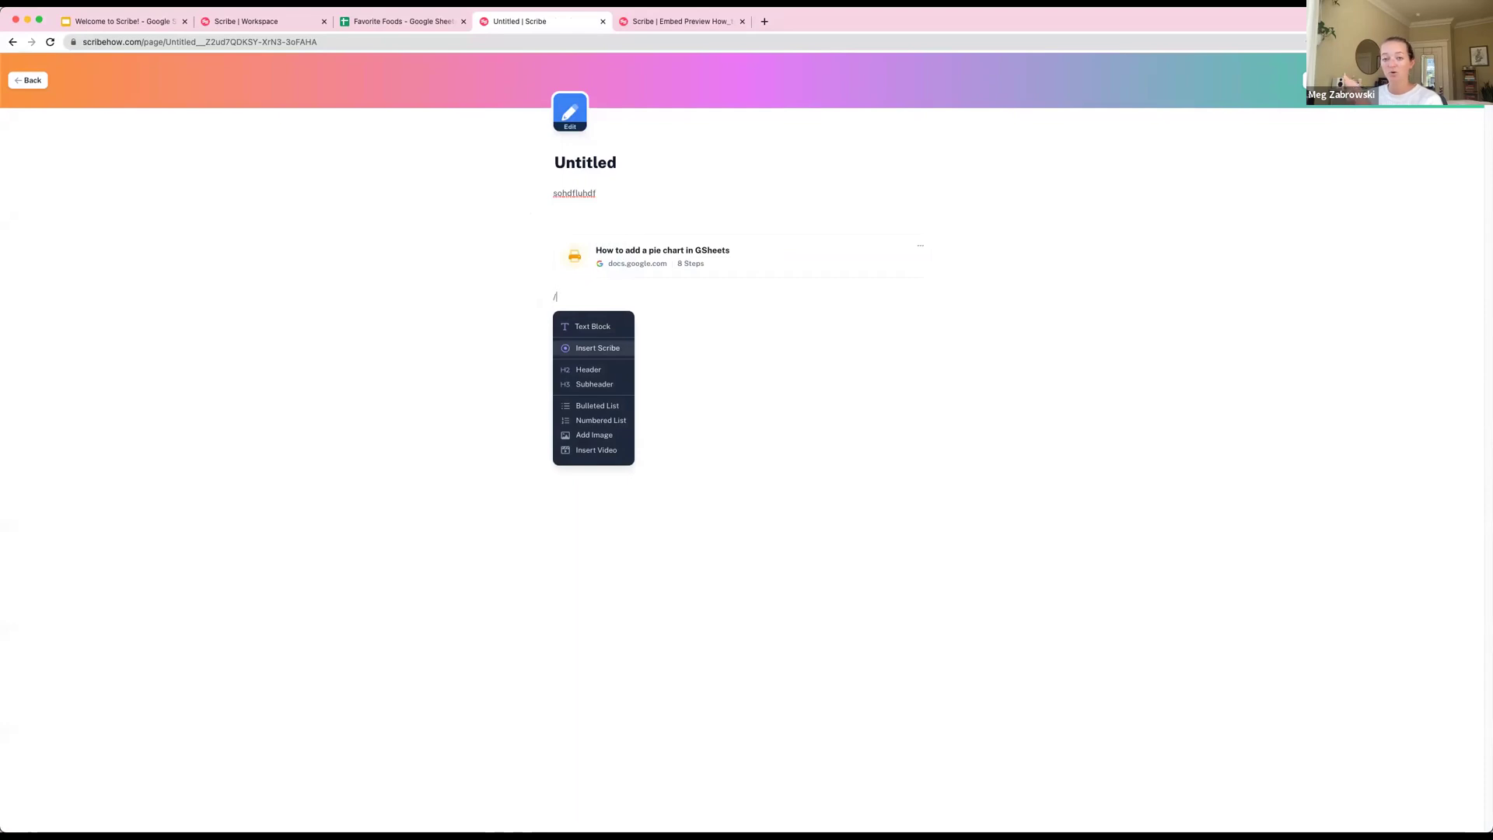
key("Return")
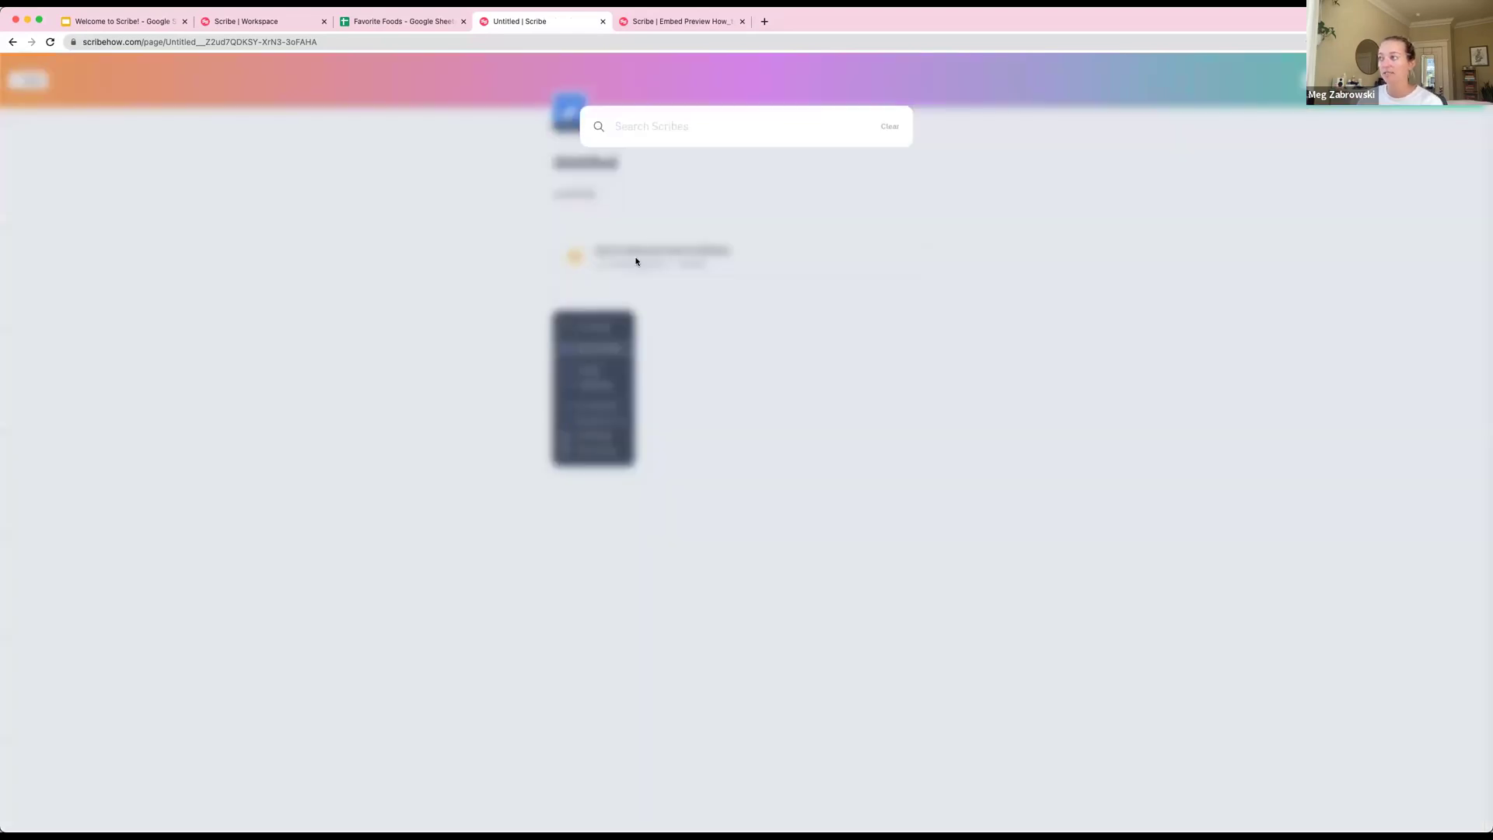
left_click(691, 196)
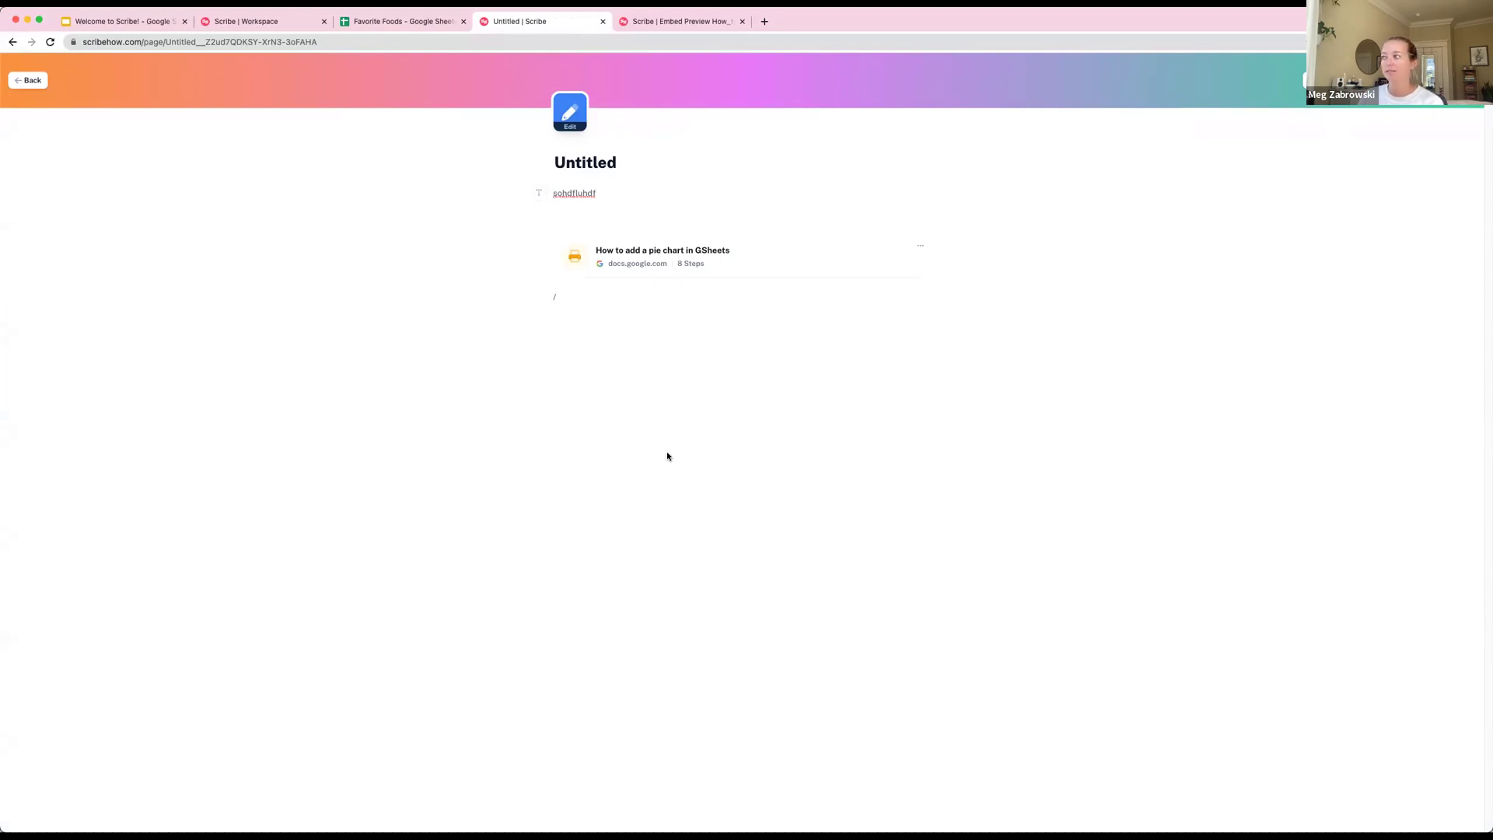
Preview the pie chart guide's steps on the page, then close the preview
left_click(661, 266)
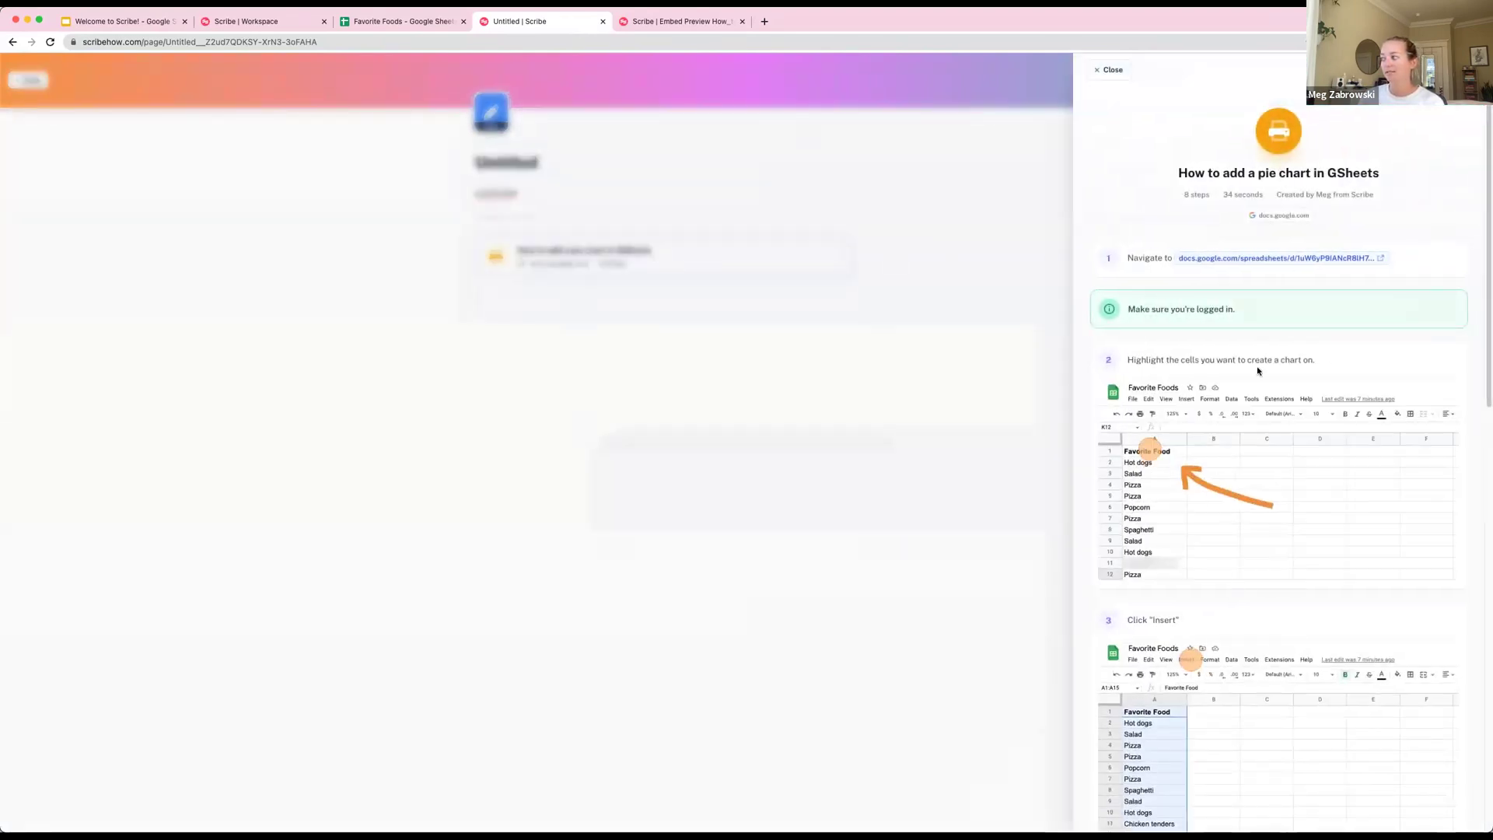
left_click(911, 299)
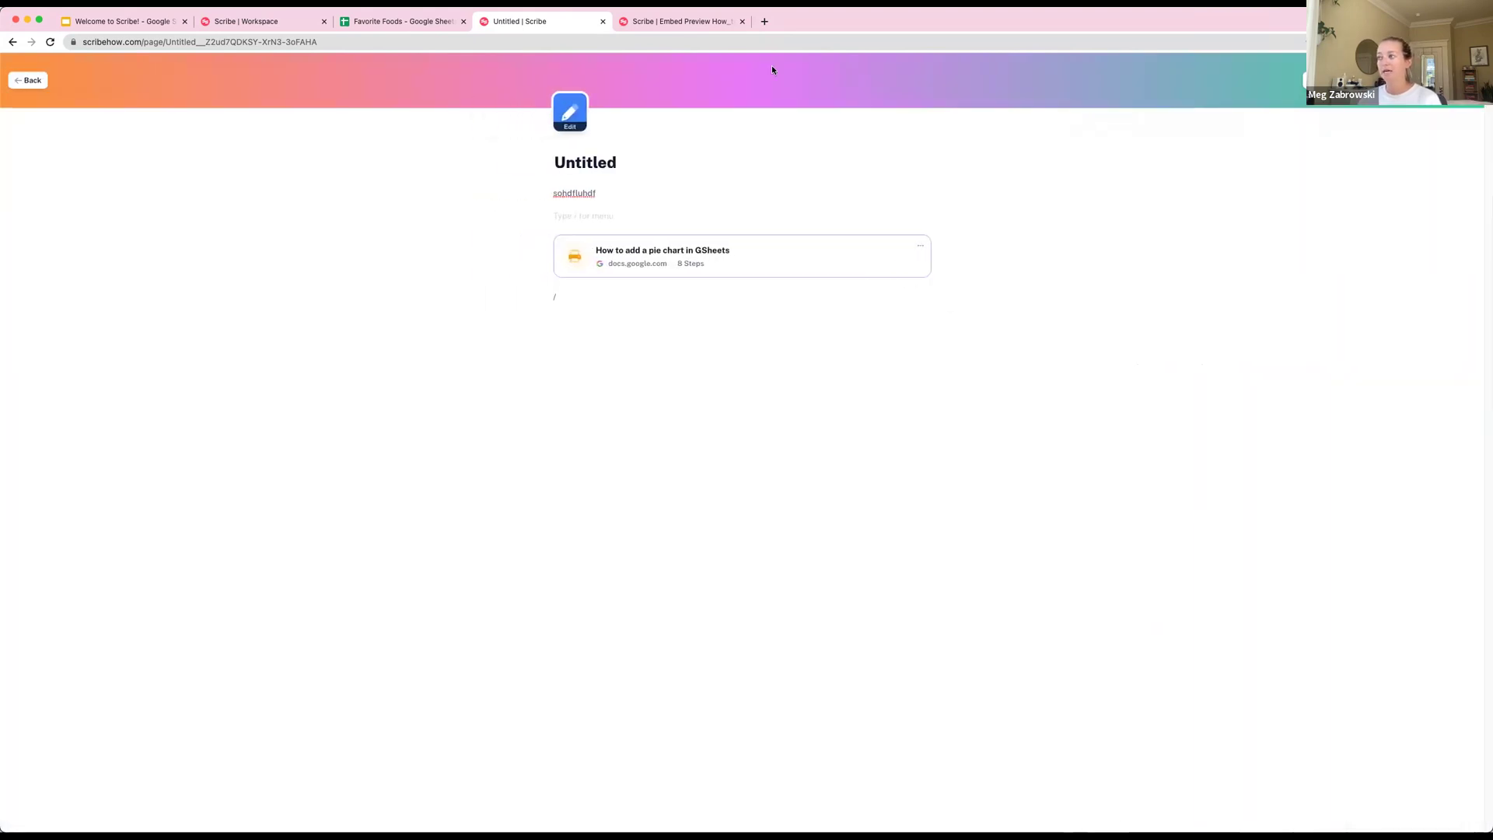
left_click(27, 80)
Confirm Leave in the browser's Leave site? dialog to return to the Scribe Co workspace
left_click(790, 287)
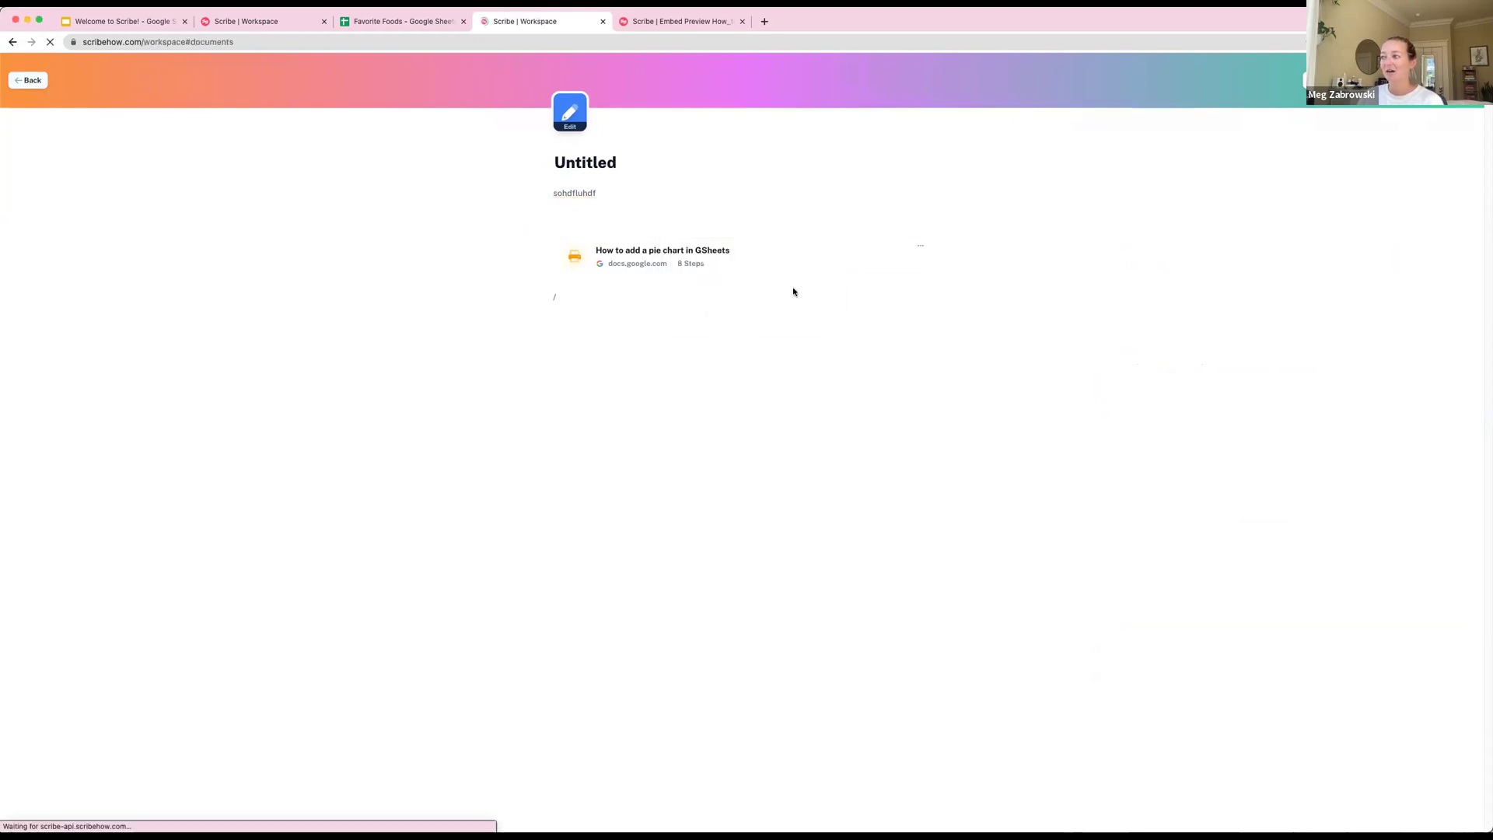